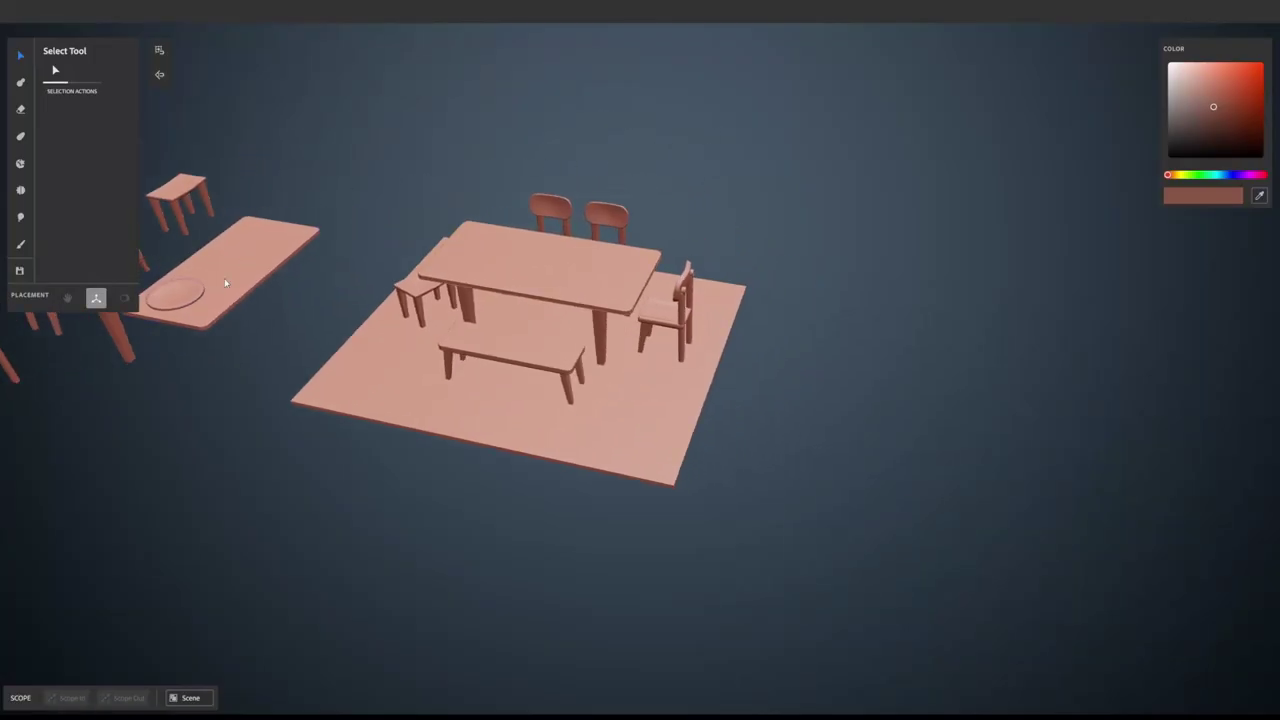
# Step: Make a linked duplicate of the plate lying on the spare tabletop
pyautogui.click(190, 291)
pyautogui.keyDown('alt'); pyautogui.moveTo(428, 216); pyautogui.dragTo(544, 252, button='middle'); pyautogui.keyUp('alt')
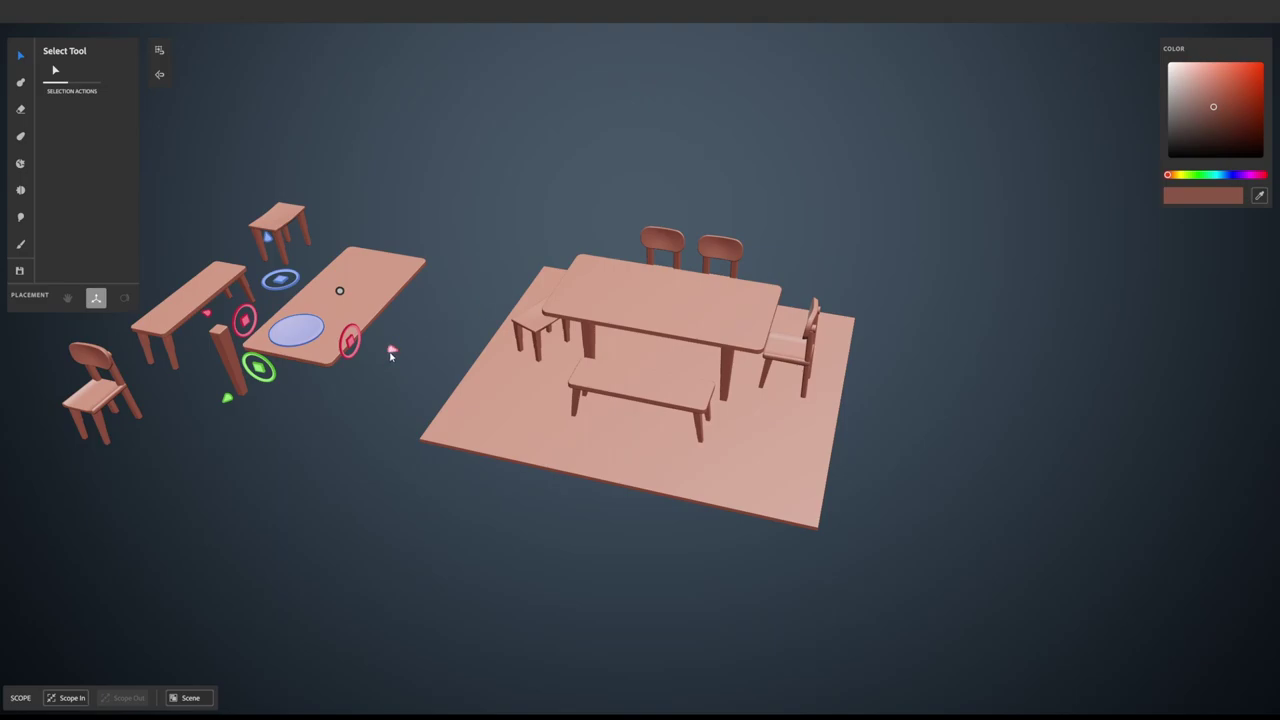
pyautogui.moveTo(391, 355); pyautogui.dragTo(419, 357)
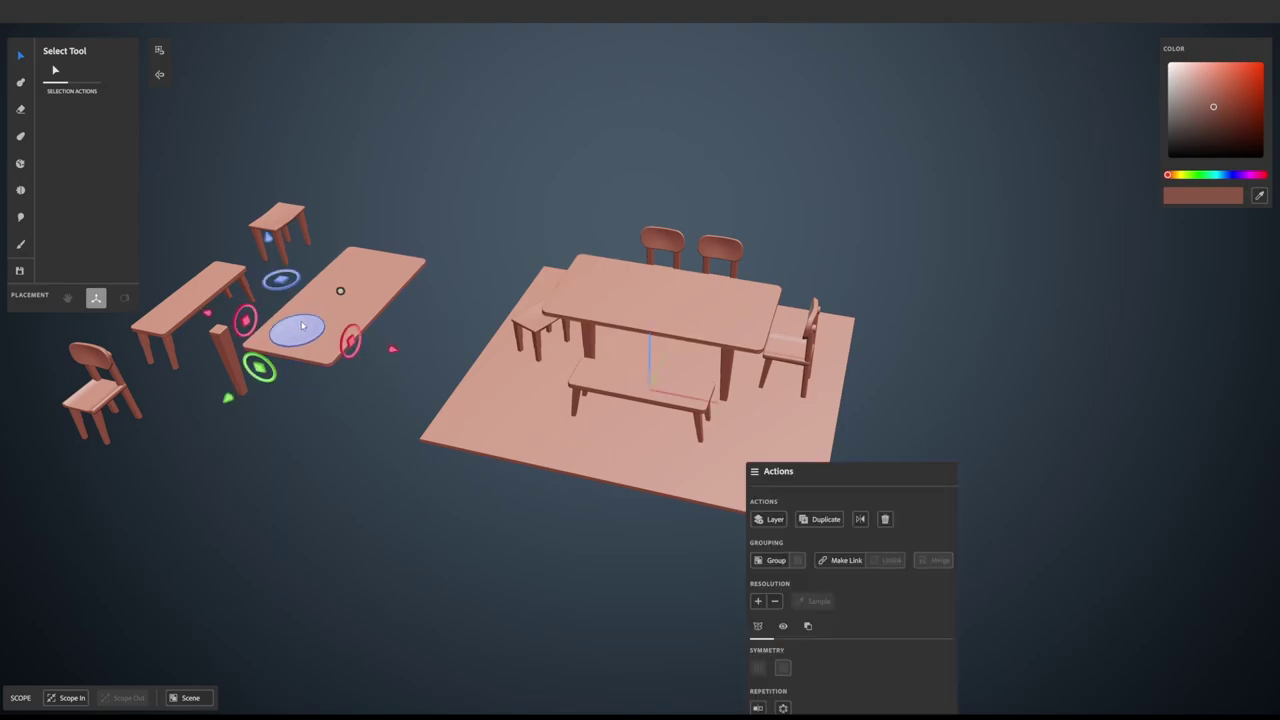
pyautogui.rightClick(466, 129)
pyautogui.click(381, 117)
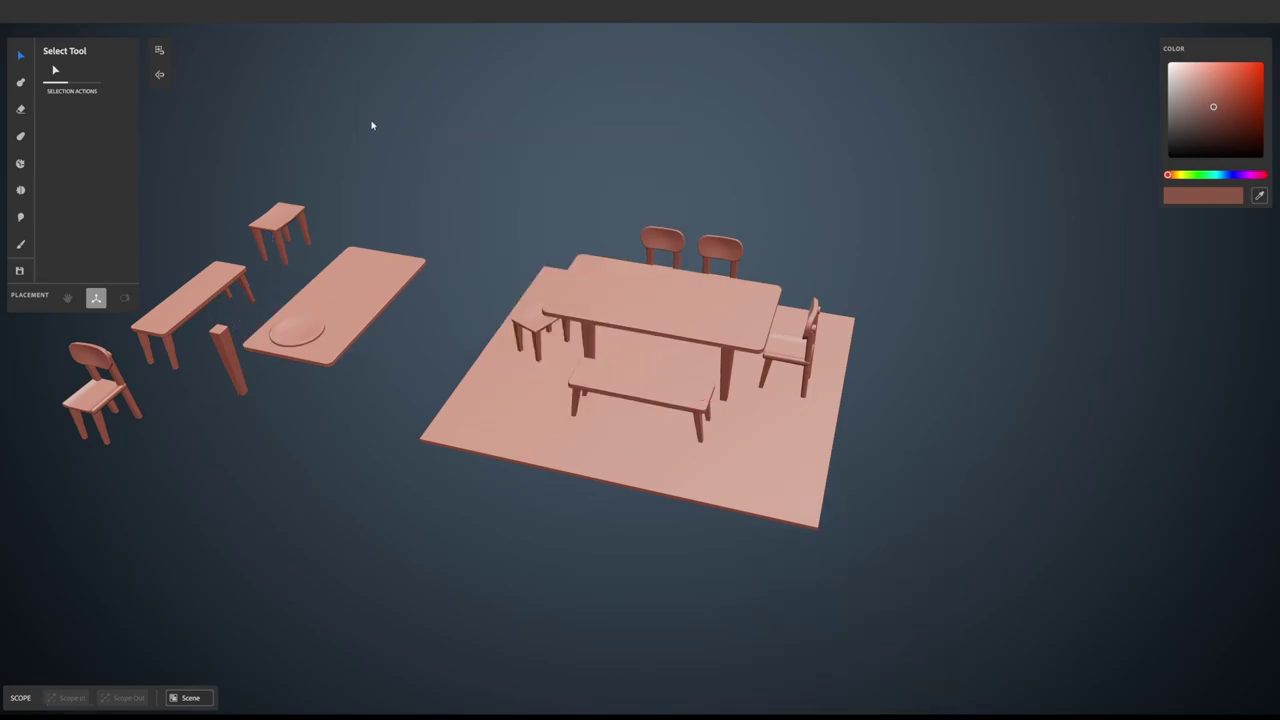
pyautogui.rightClick(299, 322)
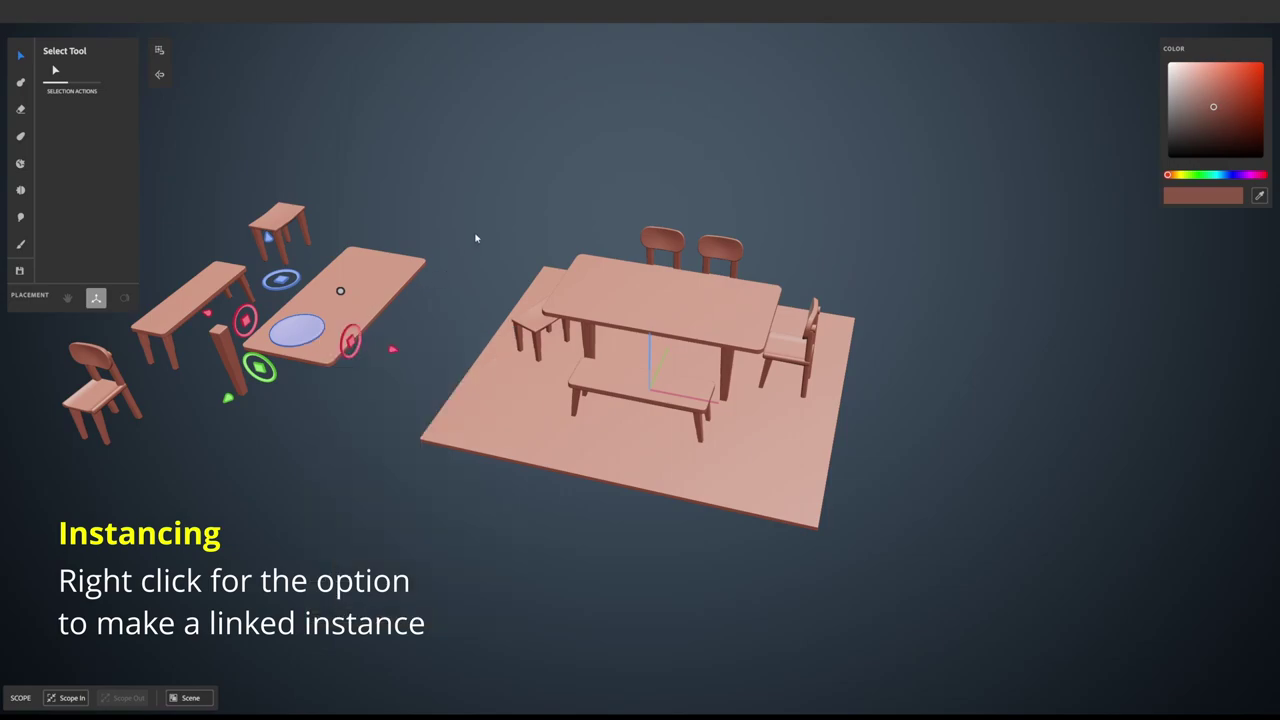
pyautogui.keyDown('alt'); pyautogui.moveTo(478, 270); pyautogui.dragTo(450, 303); pyautogui.keyUp('alt')
pyautogui.hotkey('ctrl', 'd')
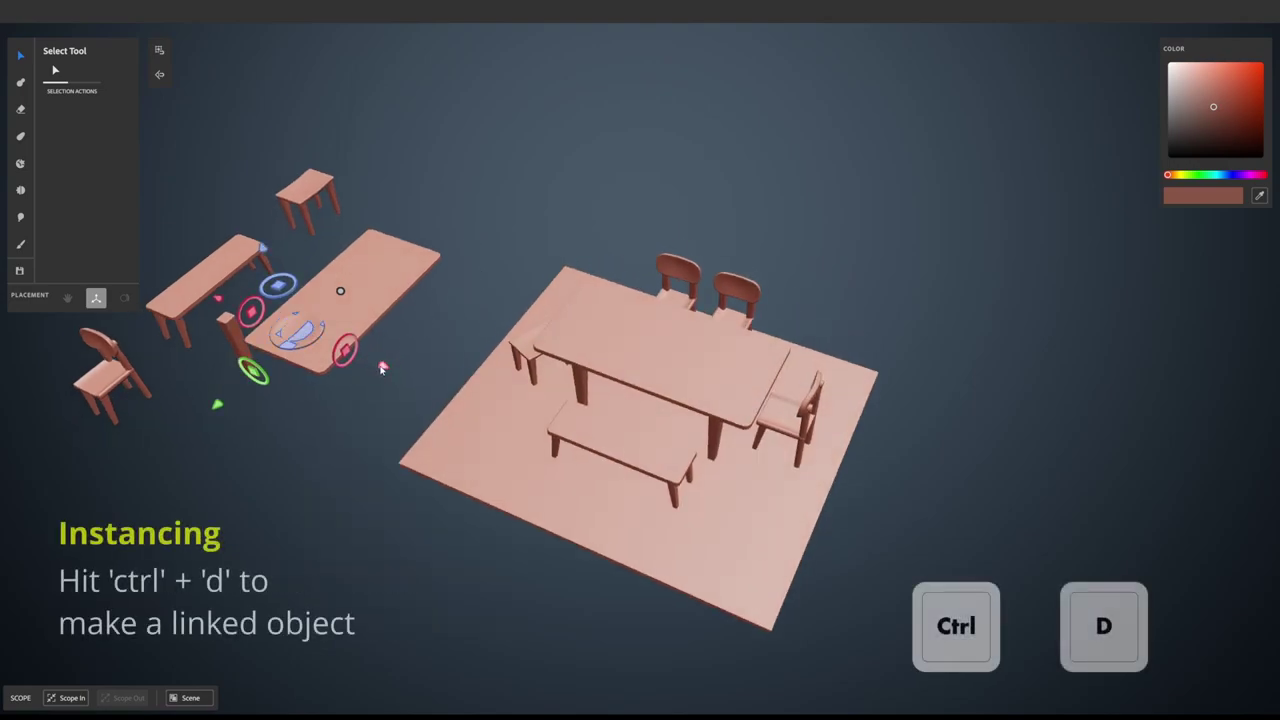
# Step: Move the duplicated plate over to the dining table and lower it onto the tabletop
pyautogui.moveTo(383, 366); pyautogui.dragTo(686, 490)
pyautogui.moveTo(752, 441); pyautogui.dragTo(637, 325, button='middle')
pyautogui.moveTo(498, 337); pyautogui.dragTo(494, 262)
pyautogui.keyDown('alt'); pyautogui.moveTo(712, 264); pyautogui.dragTo(573, 327); pyautogui.keyUp('alt')
pyautogui.keyDown('alt'); pyautogui.moveTo(572, 327); pyautogui.dragTo(610, 378, button='right'); pyautogui.keyUp('alt')
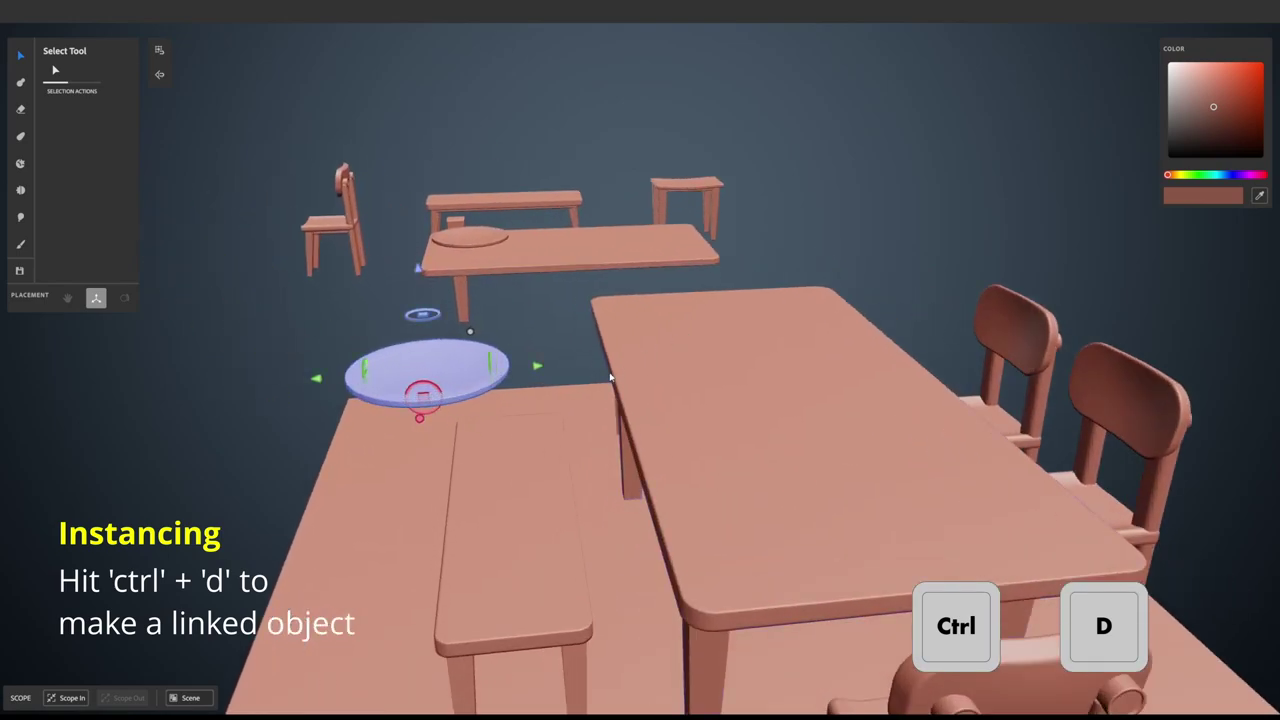
pyautogui.moveTo(537, 368); pyautogui.dragTo(814, 351)
pyautogui.moveTo(814, 351); pyautogui.dragTo(984, 318, button='middle')
pyautogui.moveTo(769, 315); pyautogui.dragTo(758, 326)
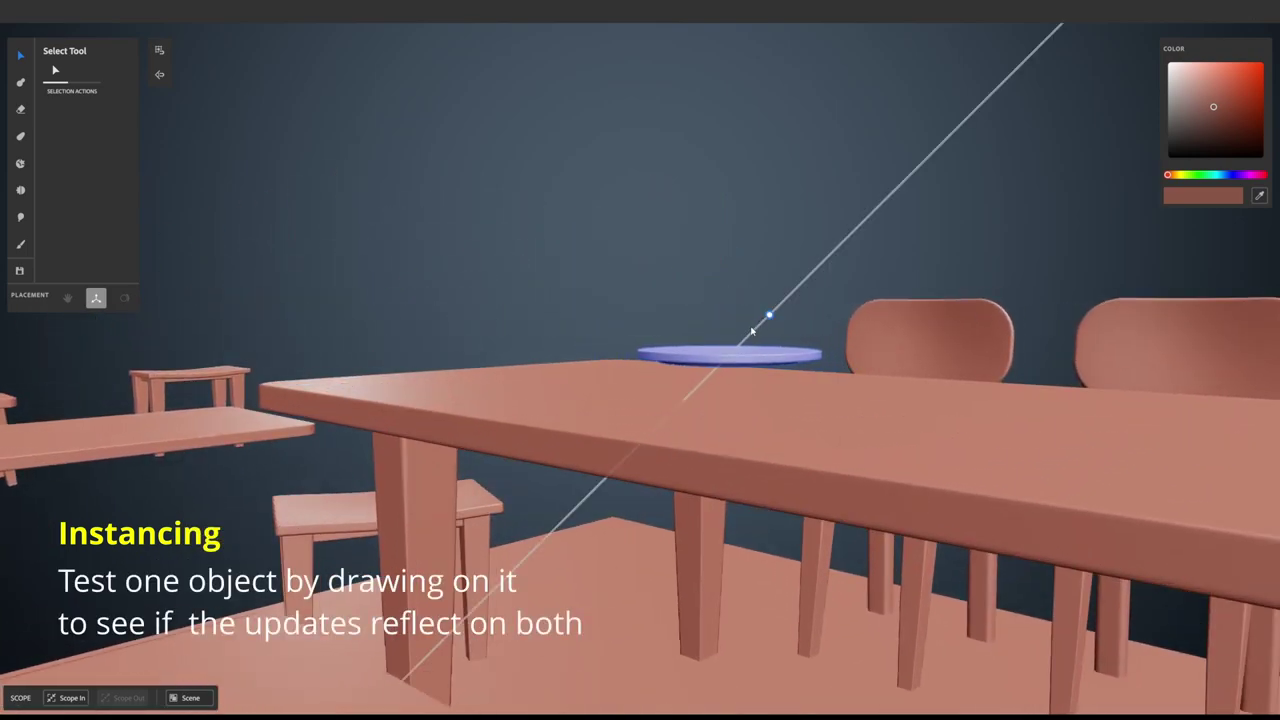
pyautogui.moveTo(725, 252); pyautogui.dragTo(722, 287)
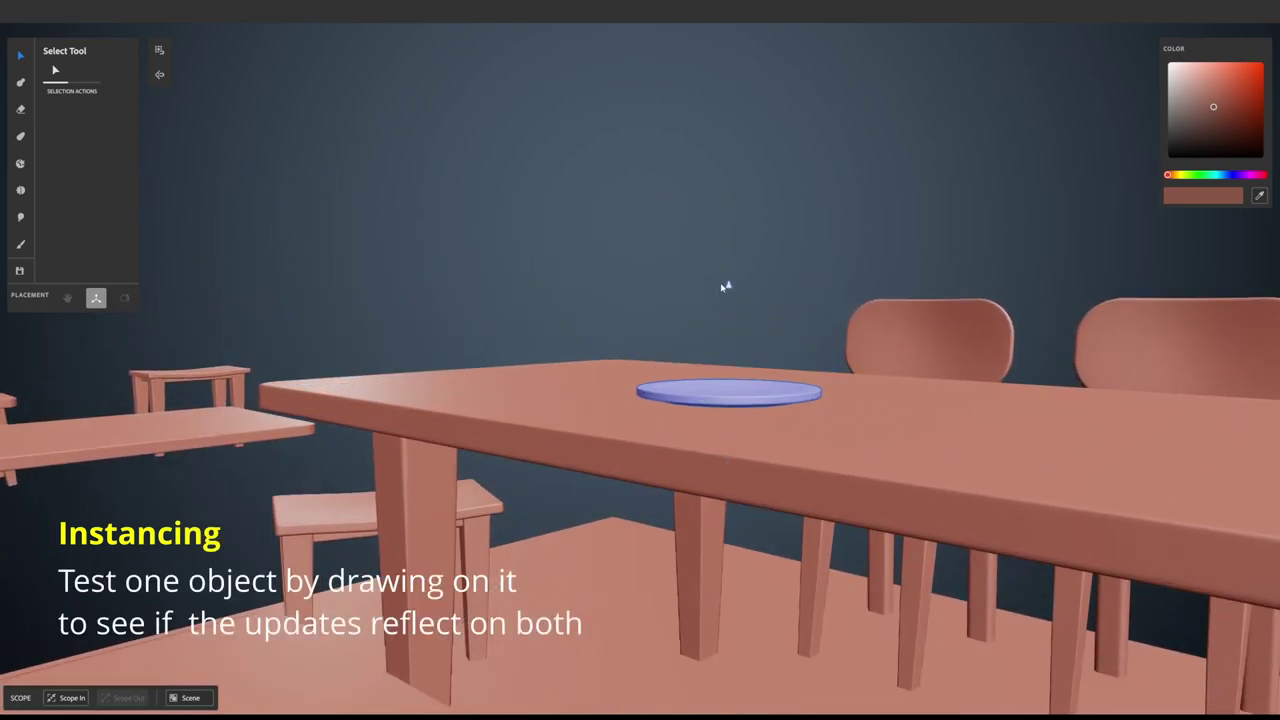
# Step: Duplicate the plate on the dining table and raise the copies to build a stack of plates
pyautogui.keyDown('alt'); pyautogui.moveTo(786, 236); pyautogui.dragTo(960, 332); pyautogui.keyUp('alt')
pyautogui.keyDown('alt'); pyautogui.moveTo(960, 332); pyautogui.dragTo(785, 331, button='middle'); pyautogui.keyUp('alt')
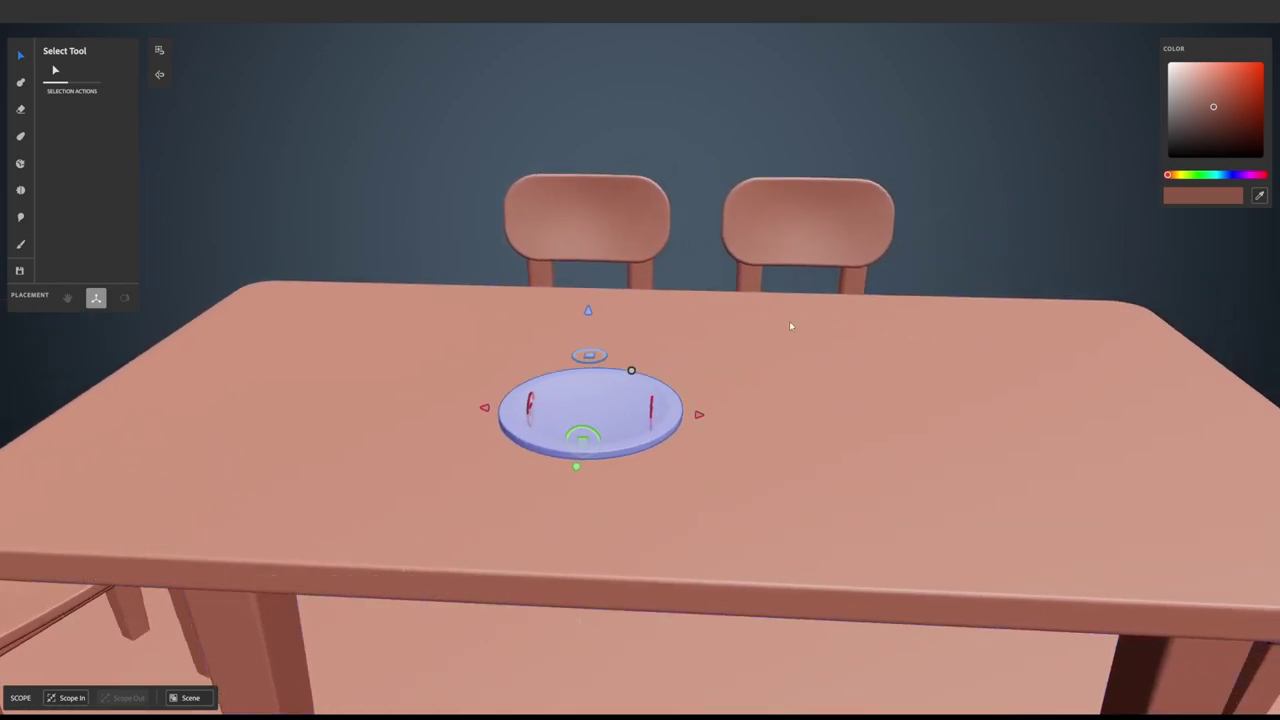
pyautogui.keyDown('alt'); pyautogui.moveTo(785, 331); pyautogui.dragTo(606, 330); pyautogui.keyUp('alt')
pyautogui.moveTo(606, 330)
pyautogui.keyDown('alt'); pyautogui.mouseDown(button='middle')
pyautogui.moveTo(730, 333)
pyautogui.moveTo(640, 272)
pyautogui.moveTo(786, 260)
pyautogui.moveTo(806, 234)
pyautogui.moveTo(799, 242)
pyautogui.mouseUp(button='middle'); pyautogui.keyUp('alt')
pyautogui.keyDown('alt'); pyautogui.moveTo(594, 243); pyautogui.dragTo(600, 230); pyautogui.keyUp('alt')
pyautogui.moveTo(638, 242); pyautogui.dragTo(611, 260, button='middle')
pyautogui.hotkey('ctrl', 'd')
pyautogui.moveTo(598, 238); pyautogui.dragTo(596, 221)
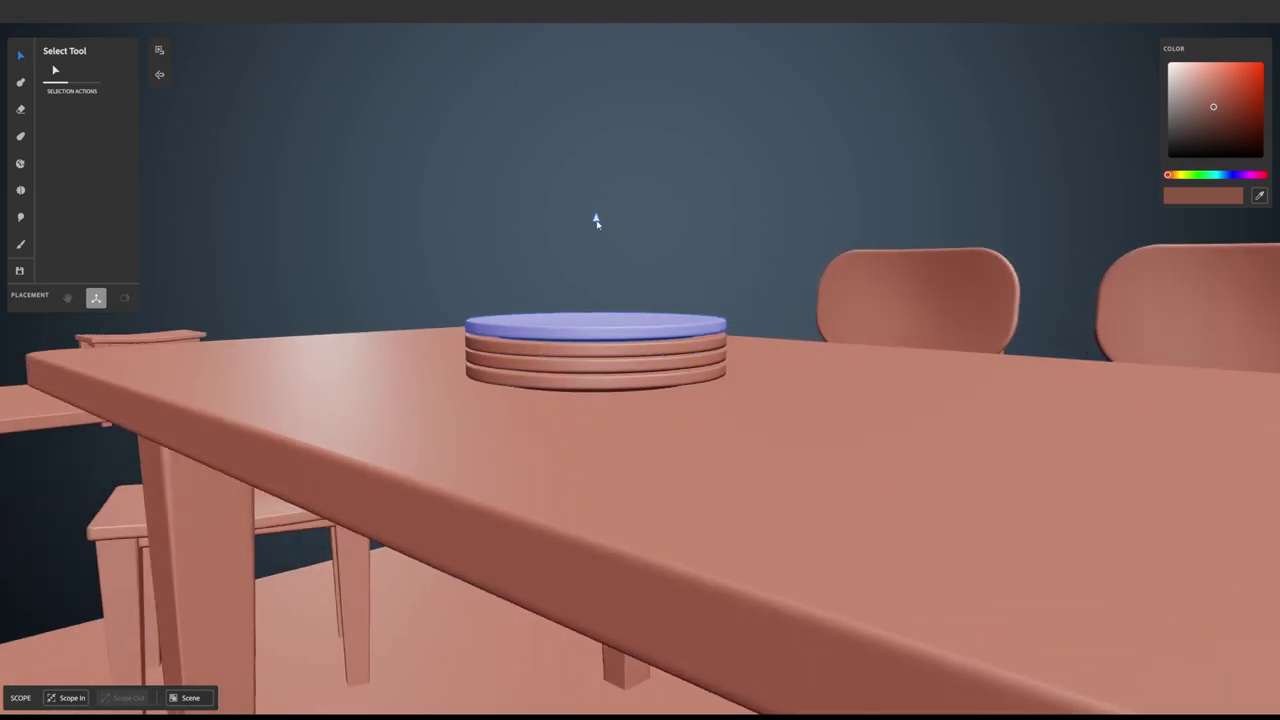
pyautogui.click(640, 218)
# Step: Select all plates in the stack and move them along the dining table toward the stool end
pyautogui.keyDown('alt'); pyautogui.moveTo(726, 214); pyautogui.dragTo(852, 257); pyautogui.keyUp('alt')
pyautogui.keyDown('alt'); pyautogui.moveTo(852, 257); pyautogui.dragTo(586, 230, button='right'); pyautogui.keyUp('alt')
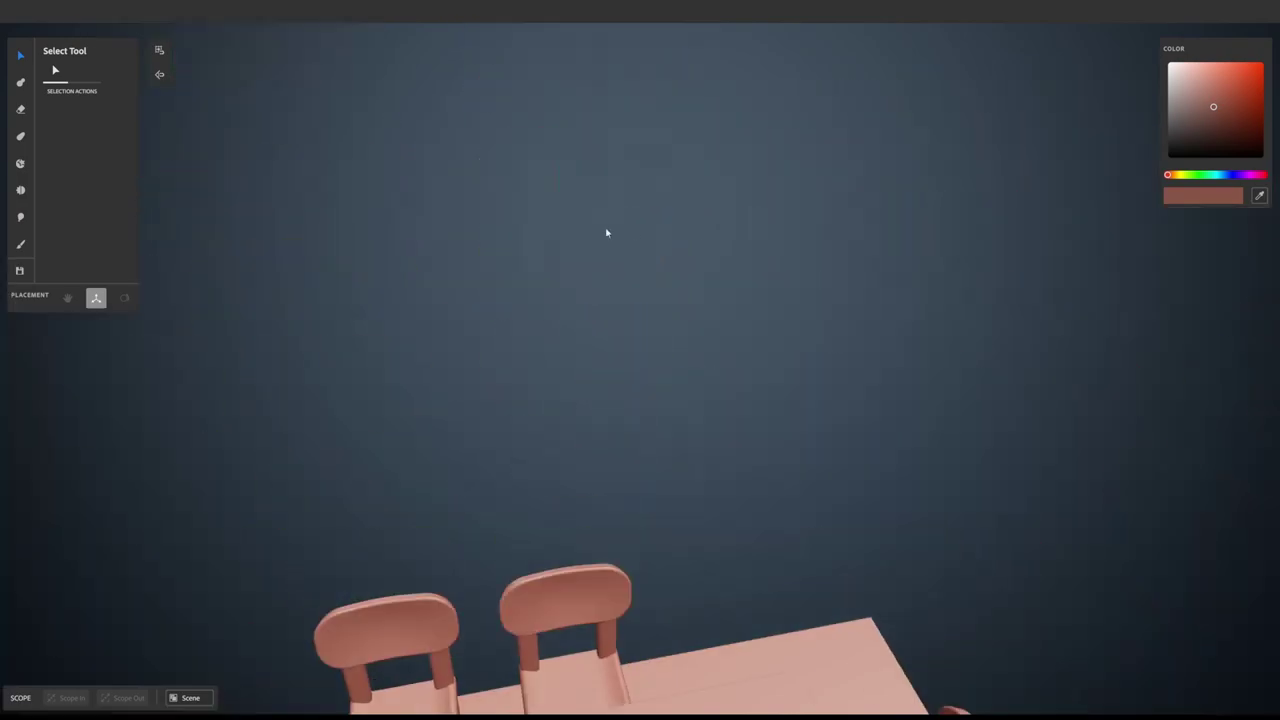
pyautogui.keyDown('alt'); pyautogui.moveTo(586, 230); pyautogui.dragTo(643, 151, button='middle'); pyautogui.keyUp('alt')
pyautogui.keyDown('alt'); pyautogui.moveTo(584, 496); pyautogui.dragTo(608, 334, button='middle'); pyautogui.keyUp('alt')
pyautogui.click(537, 416)
pyautogui.keyDown('alt'); pyautogui.moveTo(812, 258); pyautogui.dragTo(703, 399, button='right'); pyautogui.keyUp('alt')
pyautogui.keyDown('alt'); pyautogui.moveTo(703, 399); pyautogui.dragTo(623, 403); pyautogui.keyUp('alt')
pyautogui.keyDown('alt'); pyautogui.moveTo(623, 403); pyautogui.dragTo(958, 396, button='right'); pyautogui.keyUp('alt')
pyautogui.keyDown('shift'); pyautogui.click(693, 433); pyautogui.keyUp('shift')
pyautogui.click(693, 433)
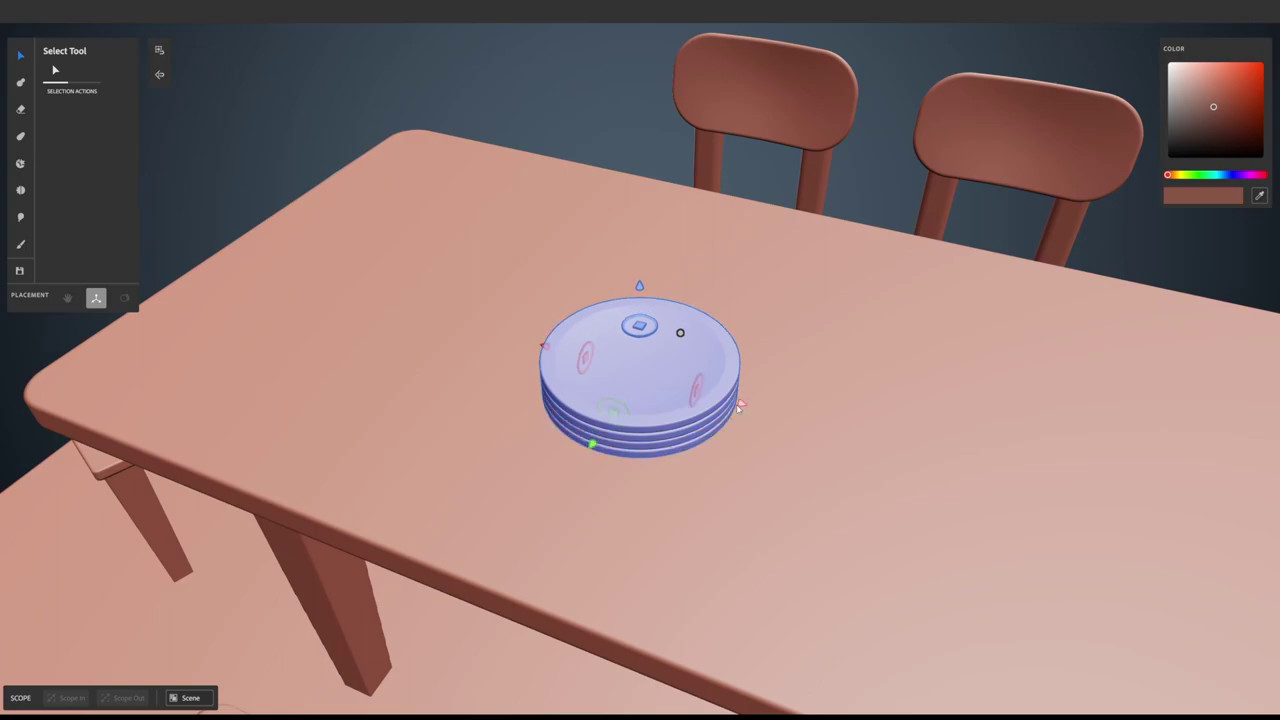
pyautogui.moveTo(739, 407); pyautogui.dragTo(551, 375)
# Step: Place a single plate beside the stack and shift it to the table end in front of the chair
pyautogui.click(606, 97)
pyautogui.click(560, 356)
pyautogui.click(552, 376)
pyautogui.moveTo(552, 376)
pyautogui.mouseDown(button='middle')
pyautogui.moveTo(685, 418)
pyautogui.moveTo(538, 371)
pyautogui.mouseUp(button='middle')
pyautogui.moveTo(442, 346); pyautogui.dragTo(962, 467)
pyautogui.keyDown('alt'); pyautogui.moveTo(962, 467); pyautogui.dragTo(1005, 457); pyautogui.keyUp('alt')
pyautogui.keyDown('alt'); pyautogui.moveTo(1005, 457); pyautogui.dragTo(640, 276, button='middle'); pyautogui.keyUp('alt')
pyautogui.keyDown('alt'); pyautogui.moveTo(834, 366); pyautogui.dragTo(671, 343, button='right'); pyautogui.keyUp('alt')
pyautogui.keyDown('alt'); pyautogui.moveTo(671, 343); pyautogui.dragTo(540, 322); pyautogui.keyUp('alt')
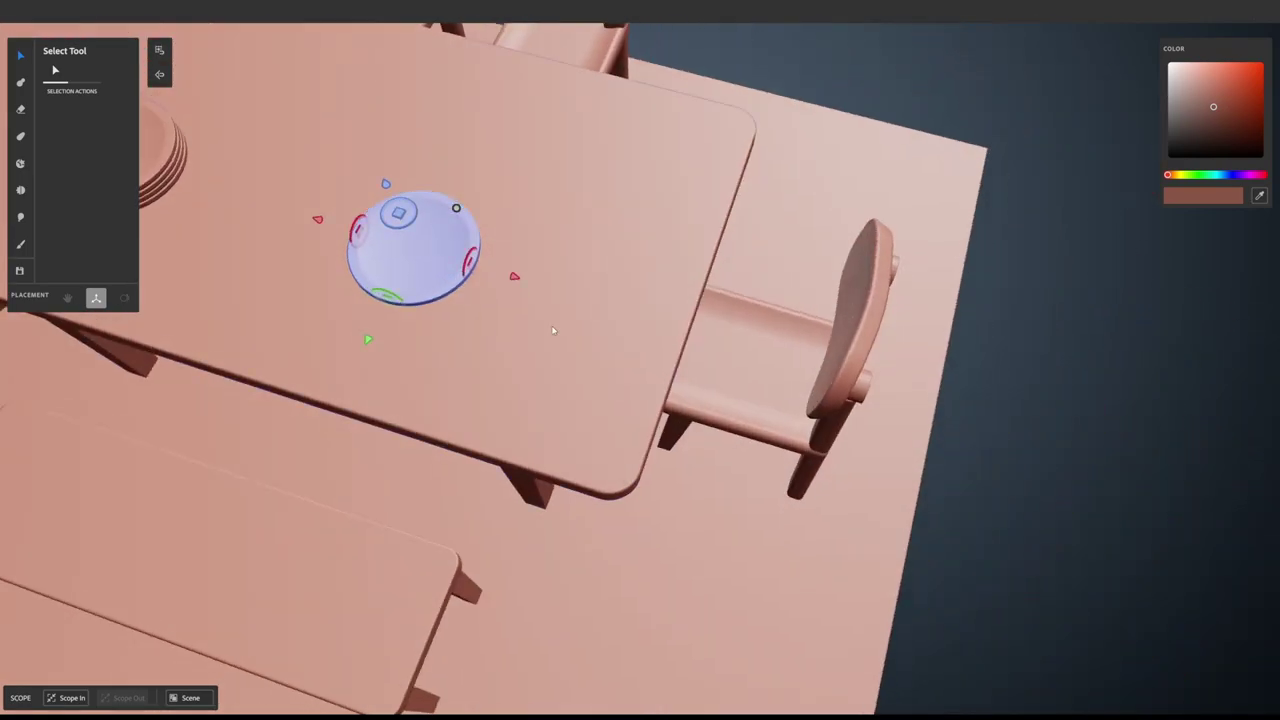
pyautogui.moveTo(516, 278); pyautogui.dragTo(698, 337)
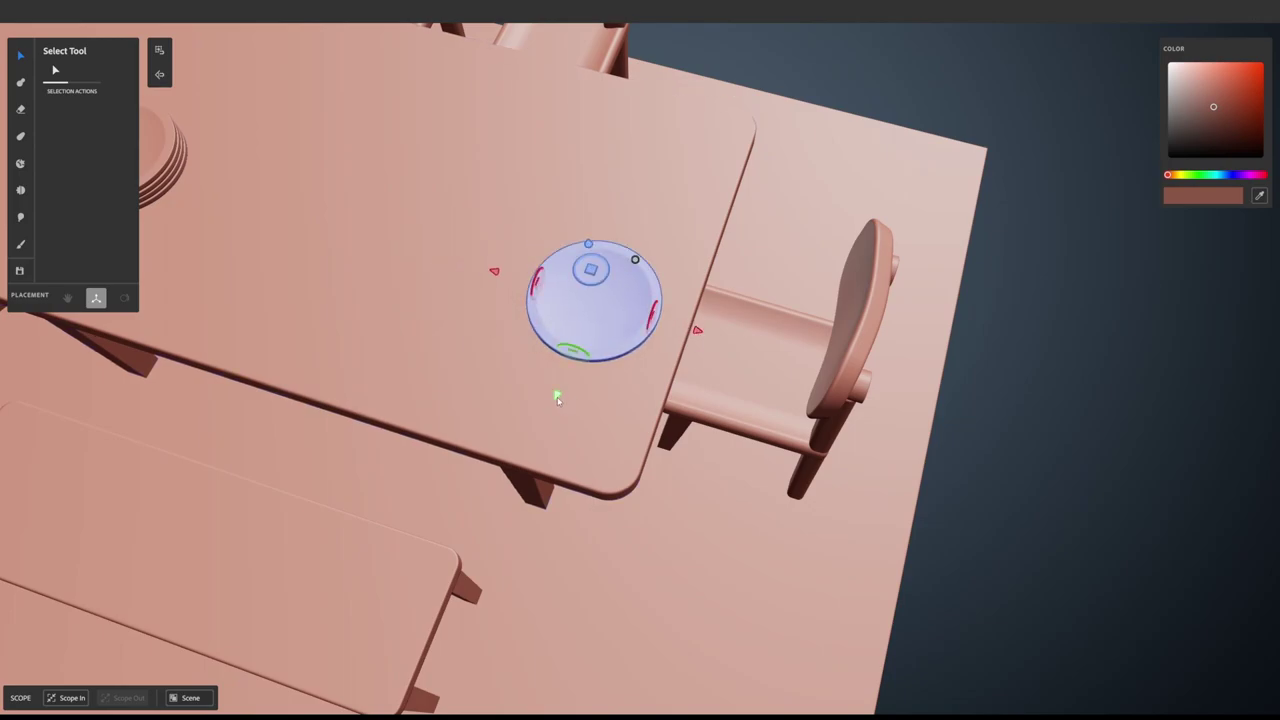
pyautogui.moveTo(557, 398); pyautogui.dragTo(567, 380)
pyautogui.click(924, 99)
# Step: Examine the dining furniture and plate arrangement from a wider view
pyautogui.keyDown('alt'); pyautogui.moveTo(924, 99); pyautogui.dragTo(863, 146, button='right'); pyautogui.keyUp('alt')
pyautogui.keyDown('alt'); pyautogui.moveTo(863, 146); pyautogui.dragTo(594, 280); pyautogui.keyUp('alt')
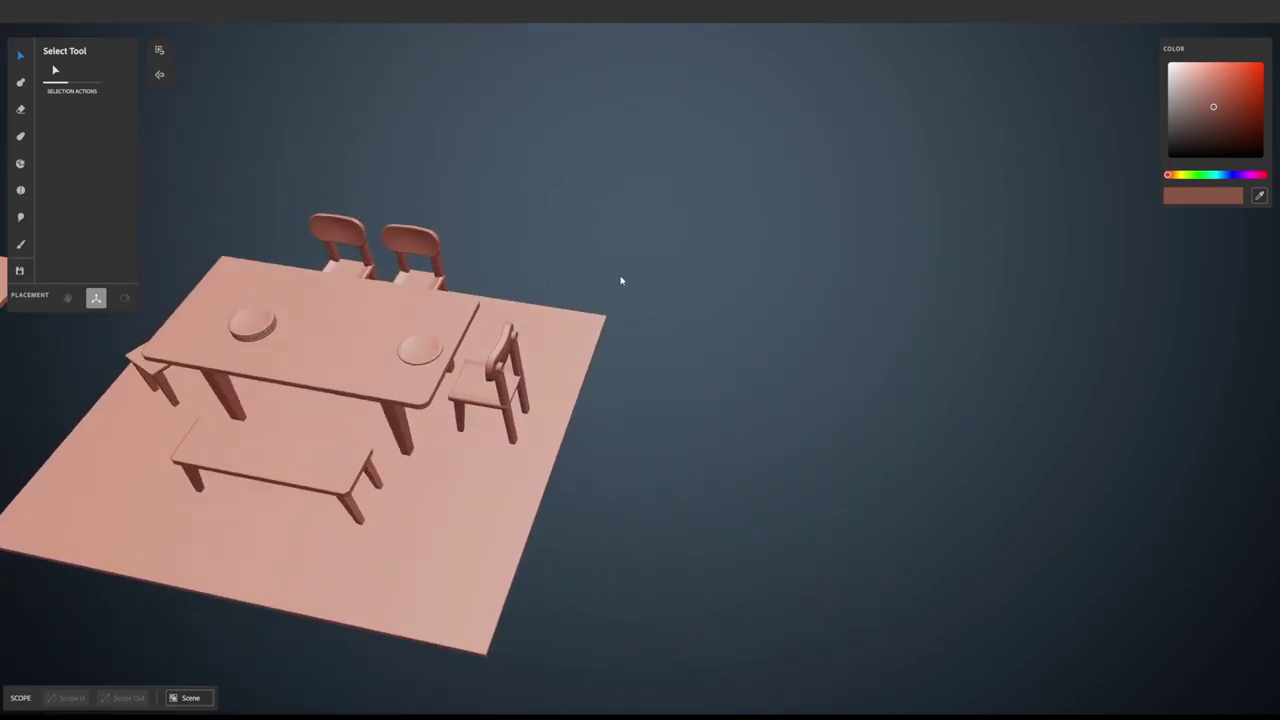
pyautogui.keyDown('alt'); pyautogui.moveTo(594, 280); pyautogui.dragTo(705, 262, button='middle'); pyautogui.keyUp('alt')
pyautogui.keyDown('alt'); pyautogui.moveTo(705, 262); pyautogui.dragTo(742, 260, button='right'); pyautogui.keyUp('alt')
pyautogui.keyDown('alt'); pyautogui.moveTo(742, 260); pyautogui.dragTo(794, 260, button='middle'); pyautogui.keyUp('alt')
pyautogui.keyDown('alt'); pyautogui.moveTo(794, 260); pyautogui.dragTo(719, 279, button='right'); pyautogui.keyUp('alt')
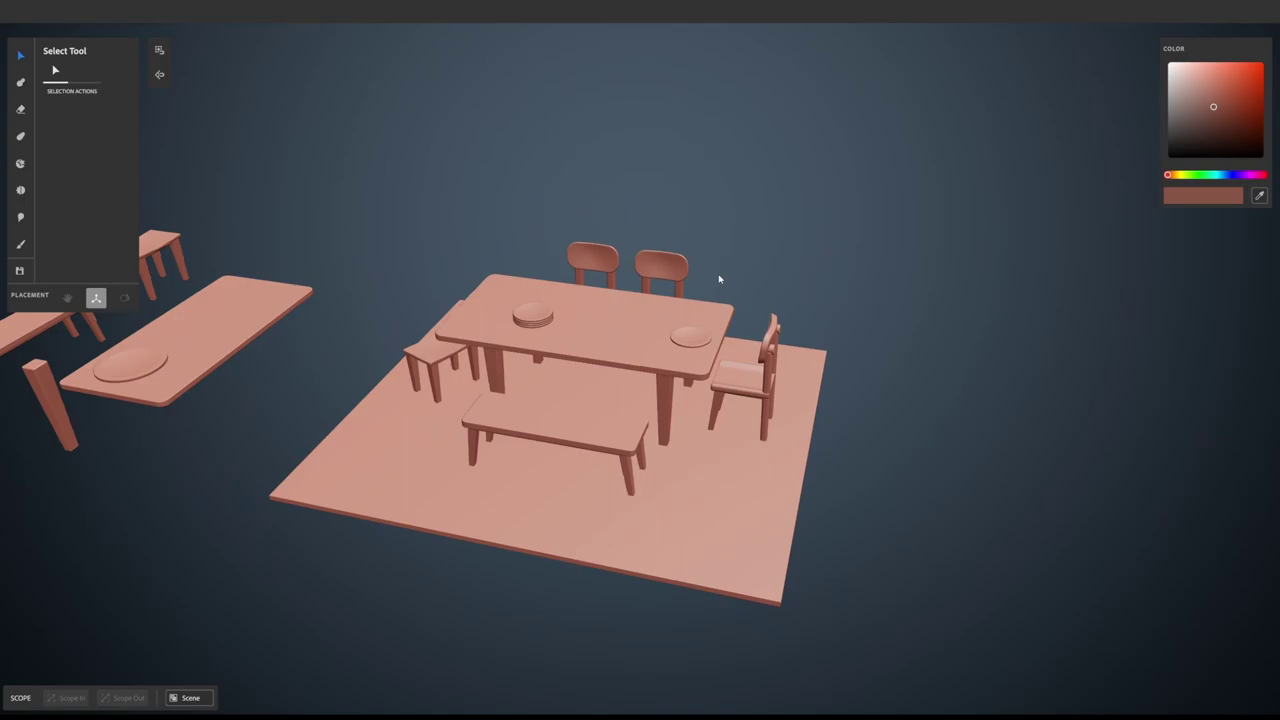
pyautogui.keyDown('alt'); pyautogui.moveTo(797, 240); pyautogui.dragTo(888, 246, button='middle'); pyautogui.keyUp('alt')
pyautogui.scroll(2, 755, 180)
# Step: Create a new layer and choose the cylinder shape for the Clay tool
pyautogui.rightClick(562, 553)
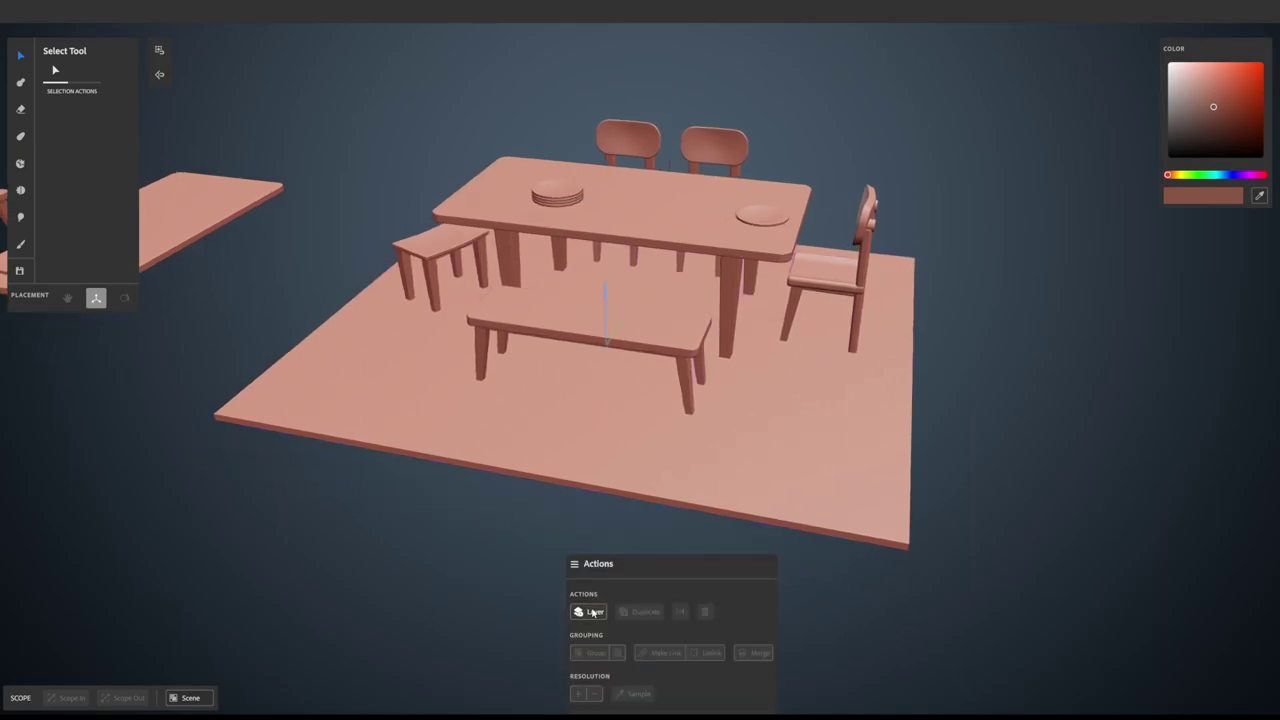
pyautogui.click(592, 613)
pyautogui.keyDown('alt'); pyautogui.moveTo(645, 469); pyautogui.dragTo(214, 523); pyautogui.keyUp('alt')
pyautogui.keyDown('alt'); pyautogui.moveTo(303, 399); pyautogui.dragTo(479, 366, button='middle'); pyautogui.keyUp('alt')
pyautogui.click(131, 105)
pyautogui.keyDown('alt'); pyautogui.moveTo(490, 478); pyautogui.dragTo(650, 468); pyautogui.keyUp('alt')
pyautogui.press('space')
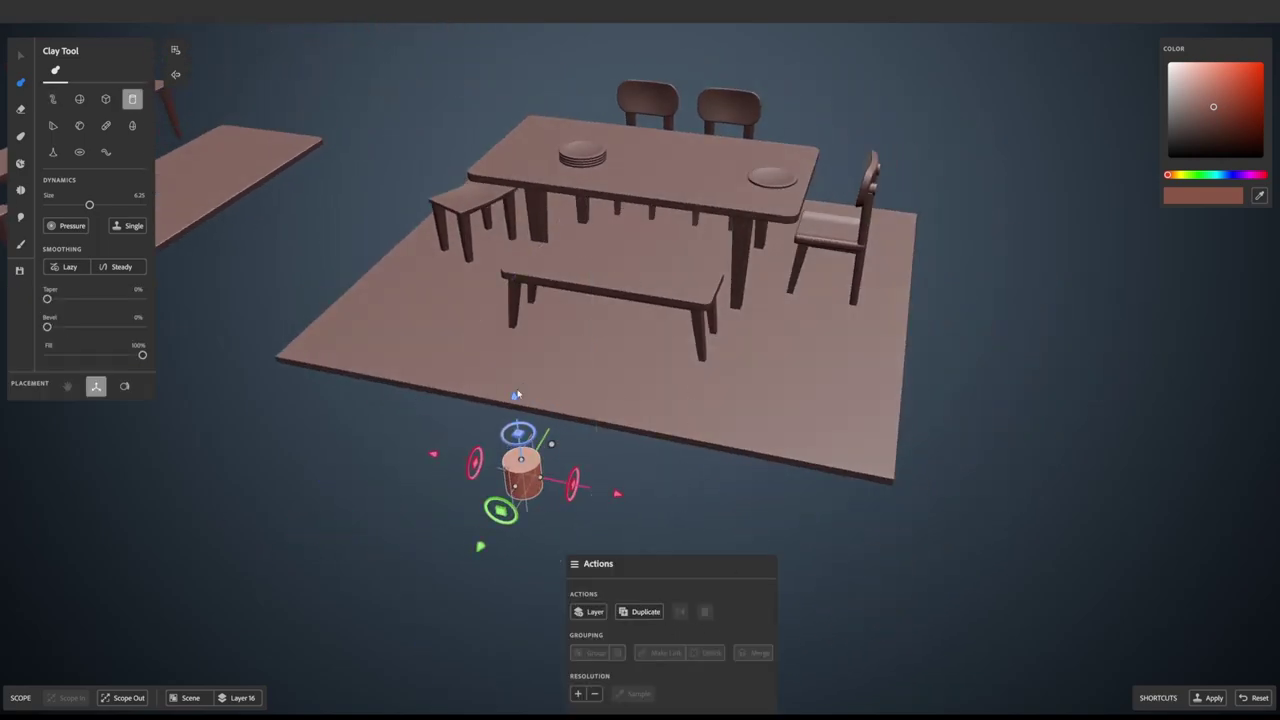
# Step: Raise the clay cylinder beside the bench and enlarge it to pot size
pyautogui.moveTo(515, 397); pyautogui.dragTo(493, 163)
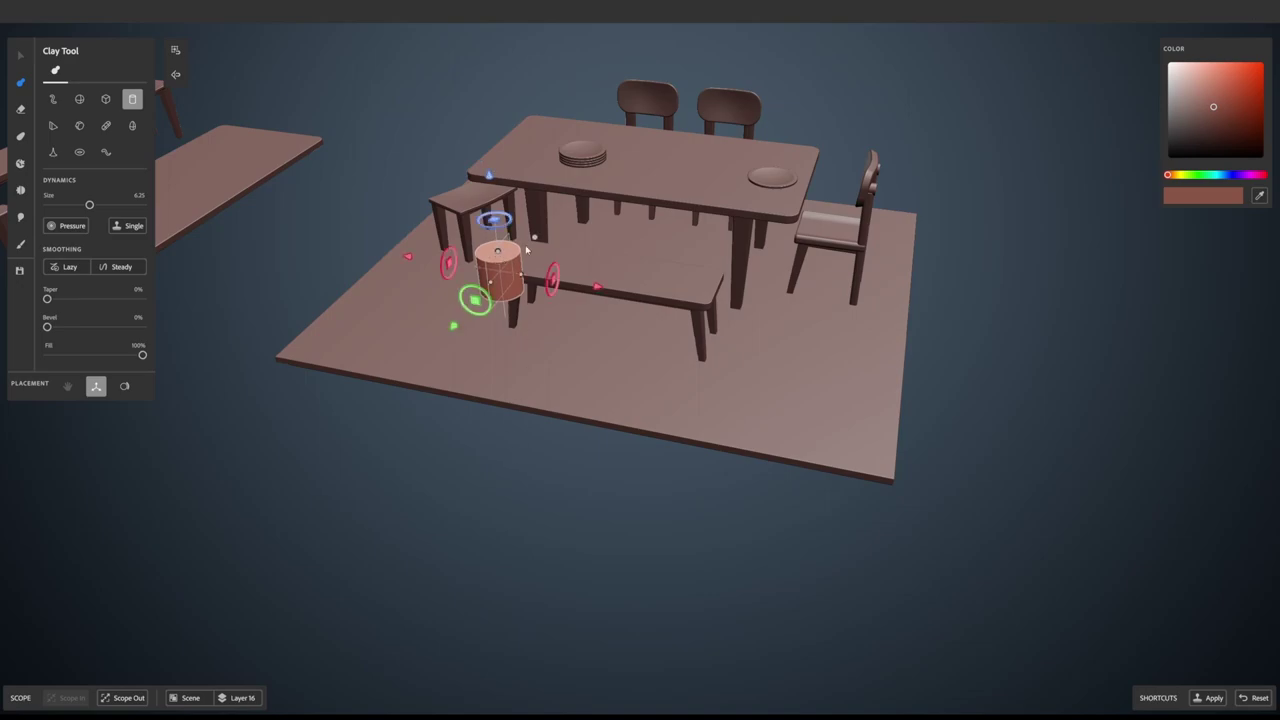
pyautogui.press('space')
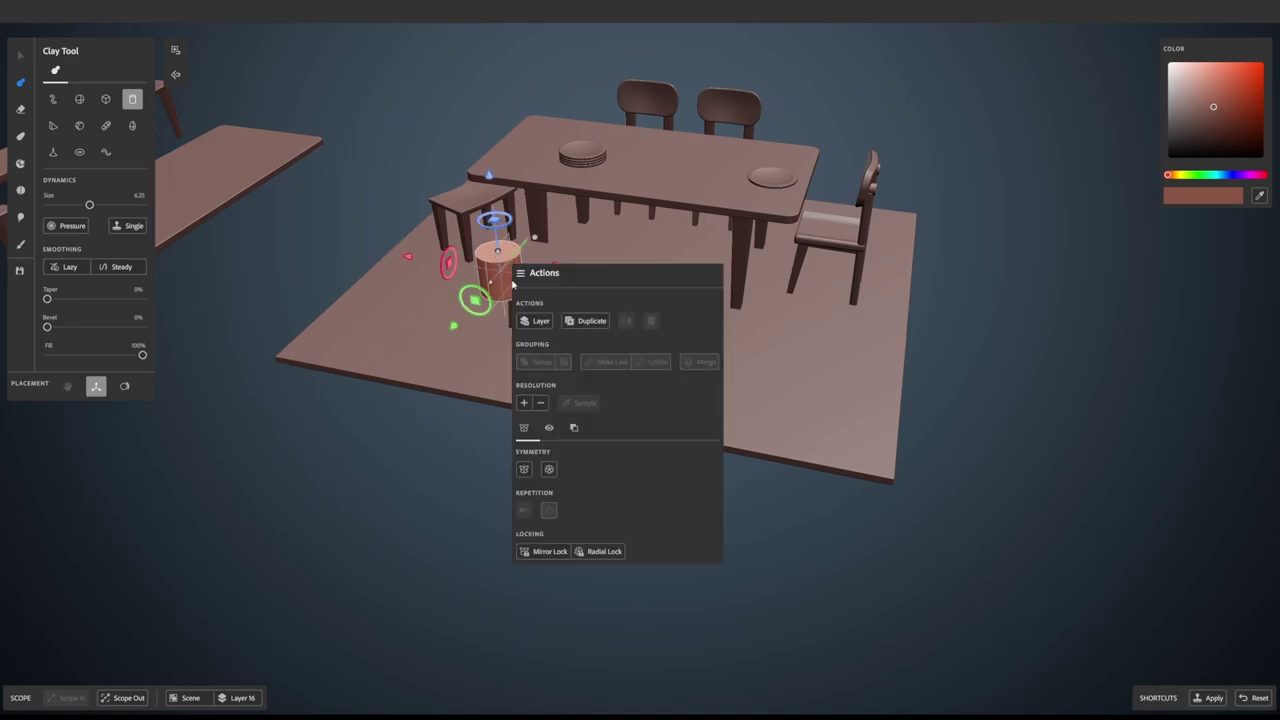
pyautogui.click(527, 466)
pyautogui.keyDown('alt'); pyautogui.moveTo(477, 334); pyautogui.dragTo(499, 287); pyautogui.keyUp('alt')
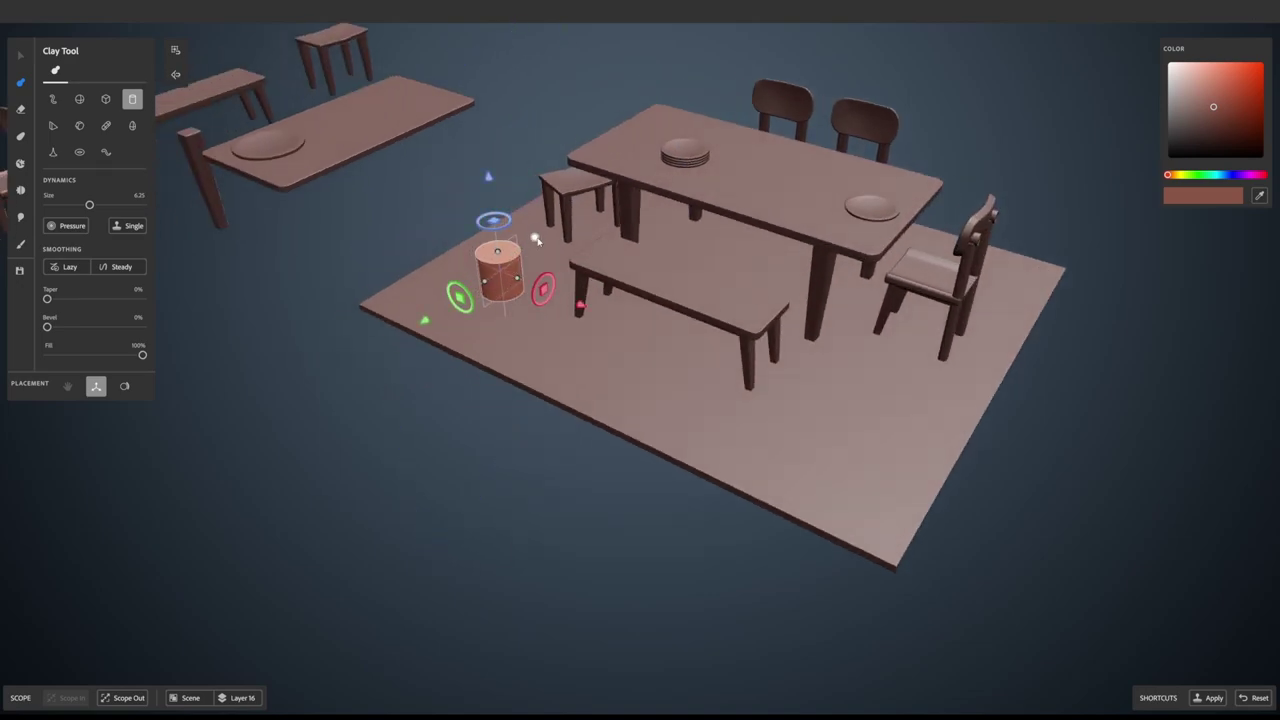
pyautogui.moveTo(536, 239); pyautogui.dragTo(570, 204)
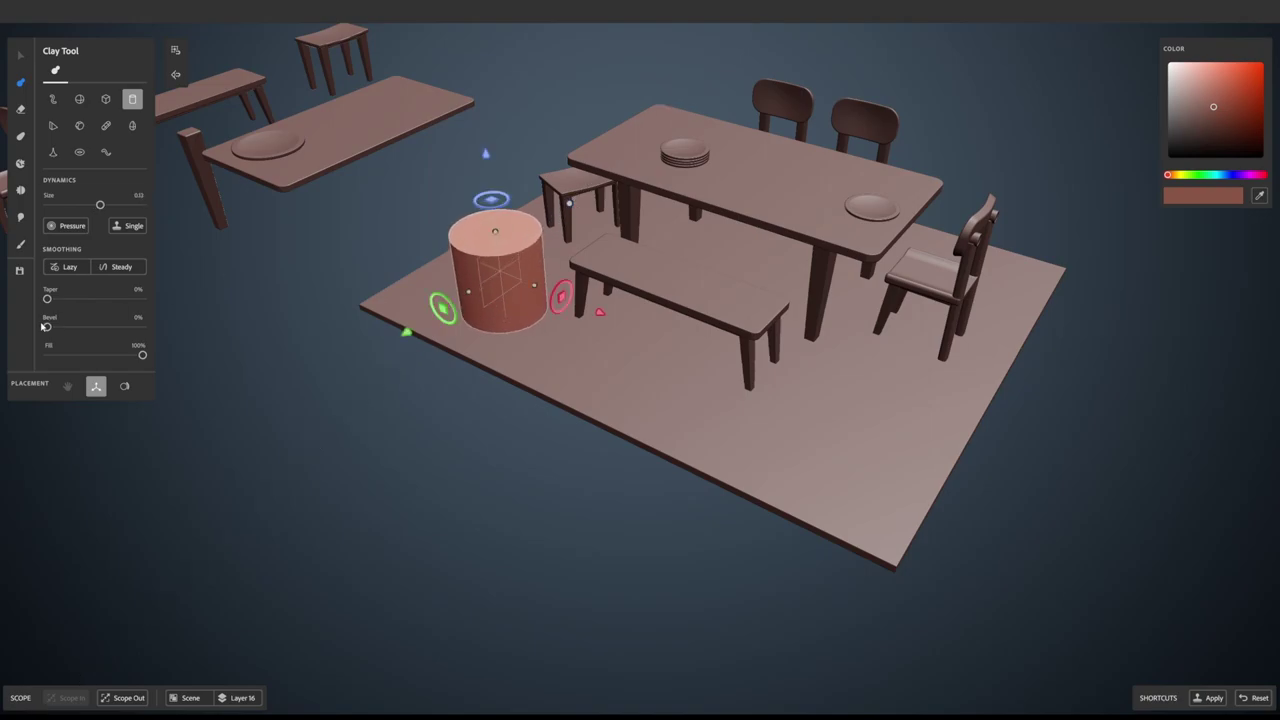
# Step: Set the clay cylinder's Taper to 14% so it narrows toward the base
pyautogui.click(573, 285)
pyautogui.click(573, 285)
pyautogui.moveTo(585, 335)
pyautogui.keyDown('alt'); pyautogui.mouseDown()
pyautogui.moveTo(690, 287)
pyautogui.moveTo(746, 288)
pyautogui.moveTo(651, 349)
pyautogui.moveTo(646, 332)
pyautogui.moveTo(608, 338)
pyautogui.mouseUp(); pyautogui.keyUp('alt')
pyautogui.moveTo(444, 378)
pyautogui.mouseDown()
pyautogui.moveTo(414, 383)
pyautogui.moveTo(431, 380)
pyautogui.mouseUp()
pyautogui.keyDown('alt'); pyautogui.moveTo(628, 384); pyautogui.dragTo(769, 314); pyautogui.keyUp('alt')
pyautogui.click(174, 51)
pyautogui.keyDown('alt'); pyautogui.moveTo(769, 314); pyautogui.dragTo(796, 354, button='middle'); pyautogui.keyUp('alt')
pyautogui.scroll(4, 743, 346)
pyautogui.keyDown('alt'); pyautogui.moveTo(743, 346); pyautogui.dragTo(705, 324); pyautogui.keyUp('alt')
pyautogui.keyDown('alt'); pyautogui.moveTo(705, 324); pyautogui.dragTo(691, 316, button='middle'); pyautogui.keyUp('alt')
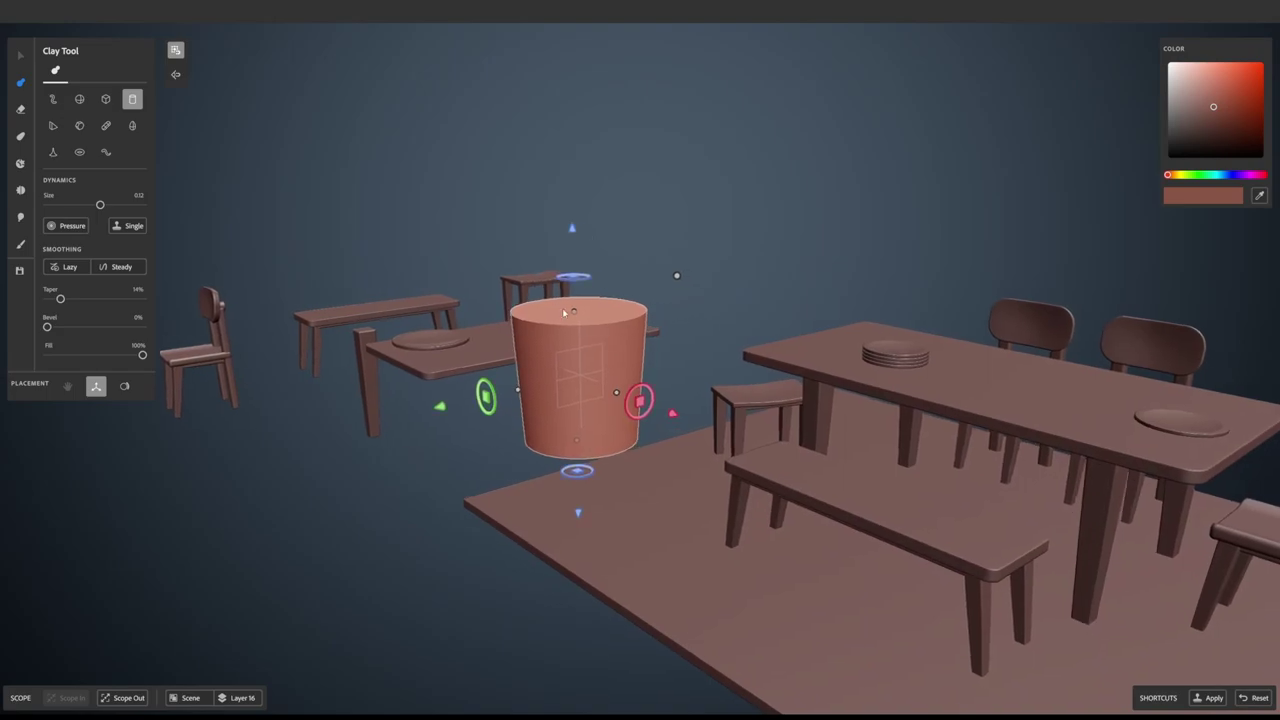
# Step: Fine-tune the height of the tapered clay cylinder
pyautogui.moveTo(574, 307); pyautogui.dragTo(578, 318)
pyautogui.keyDown('alt'); pyautogui.moveTo(741, 299); pyautogui.dragTo(880, 336); pyautogui.keyUp('alt')
pyautogui.keyDown('alt'); pyautogui.moveTo(757, 340); pyautogui.dragTo(594, 379); pyautogui.keyUp('alt')
pyautogui.moveTo(594, 380); pyautogui.dragTo(580, 330, button='middle')
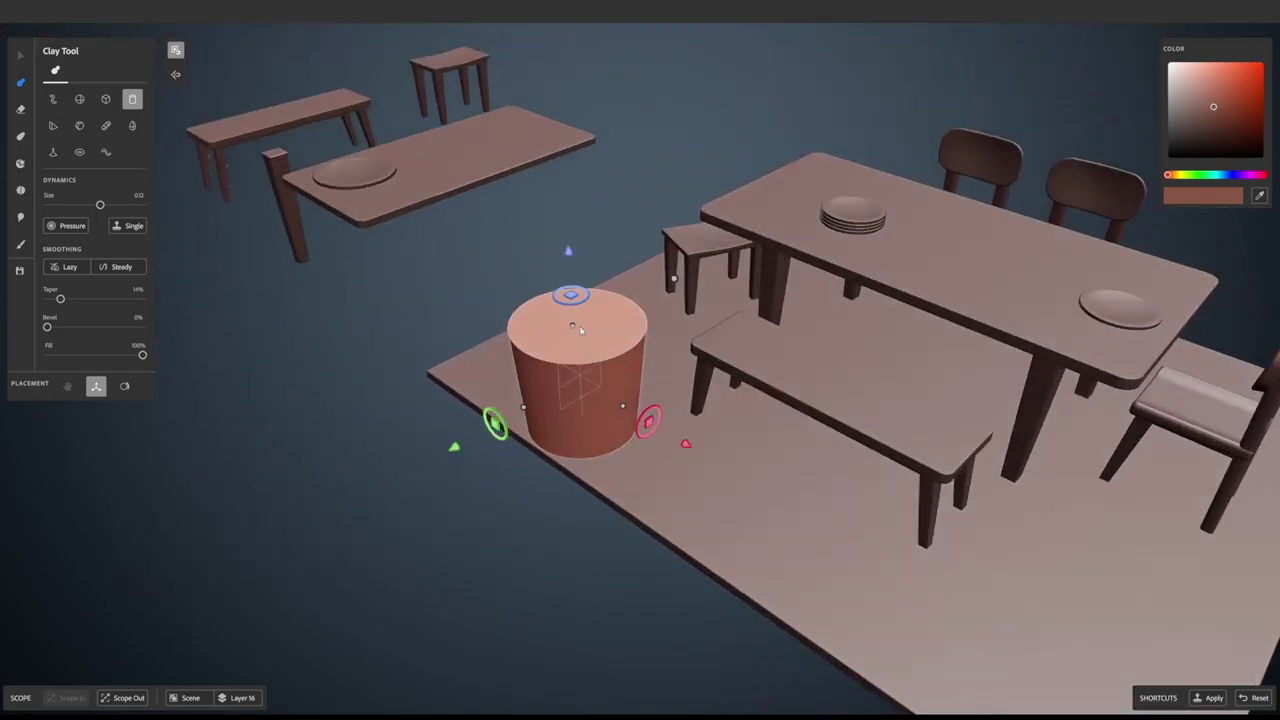
pyautogui.moveTo(574, 328); pyautogui.dragTo(575, 323)
pyautogui.moveTo(686, 317); pyautogui.dragTo(663, 303, button='middle')
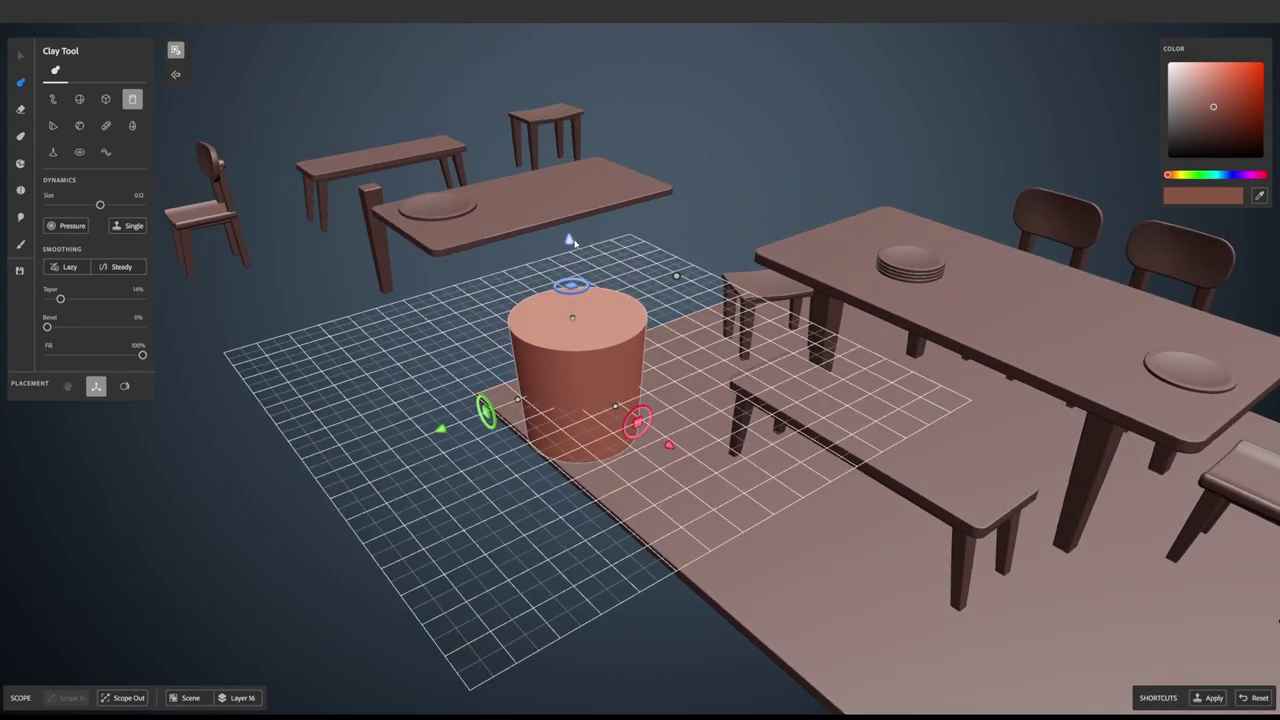
# Step: Lift the cylinder shape above the pot, switch to the Erase tool, then shrink and centre the shape within the pot's rim
pyautogui.moveTo(570, 240); pyautogui.dragTo(571, 193)
pyautogui.press('e')
pyautogui.moveTo(694, 230); pyautogui.dragTo(723, 270, button='middle')
pyautogui.moveTo(673, 237); pyautogui.dragTo(666, 245)
pyautogui.click(176, 51)
pyautogui.moveTo(666, 245); pyautogui.dragTo(671, 457, button='middle')
pyautogui.scroll(4, 671, 457)
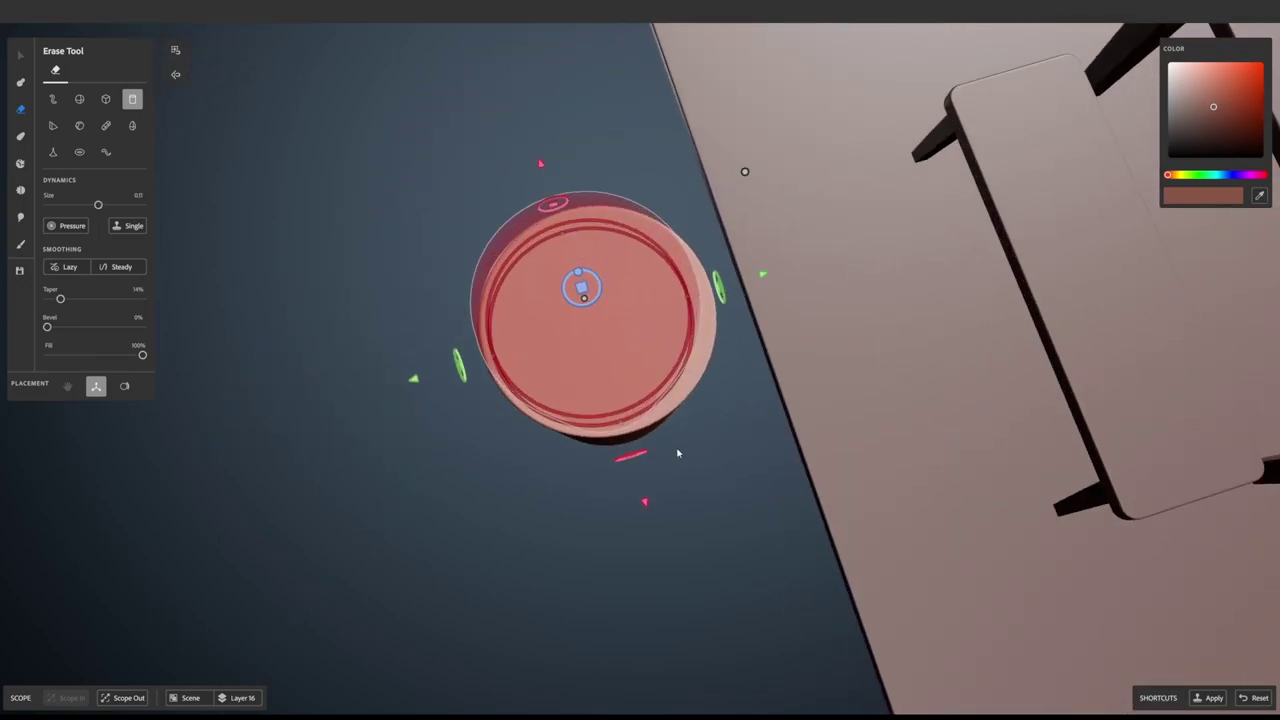
pyautogui.moveTo(645, 503); pyautogui.dragTo(640, 509)
pyautogui.moveTo(762, 280); pyautogui.dragTo(770, 275)
# Step: Adjust the erasing cylinder's height and diameter and cut out the pot's interior, leaving a thin wall
pyautogui.moveTo(737, 360); pyautogui.dragTo(1009, 212, button='middle')
pyautogui.click(177, 52)
pyautogui.moveTo(828, 249); pyautogui.dragTo(625, 260, button='middle')
pyautogui.moveTo(755, 174); pyautogui.dragTo(790, 158)
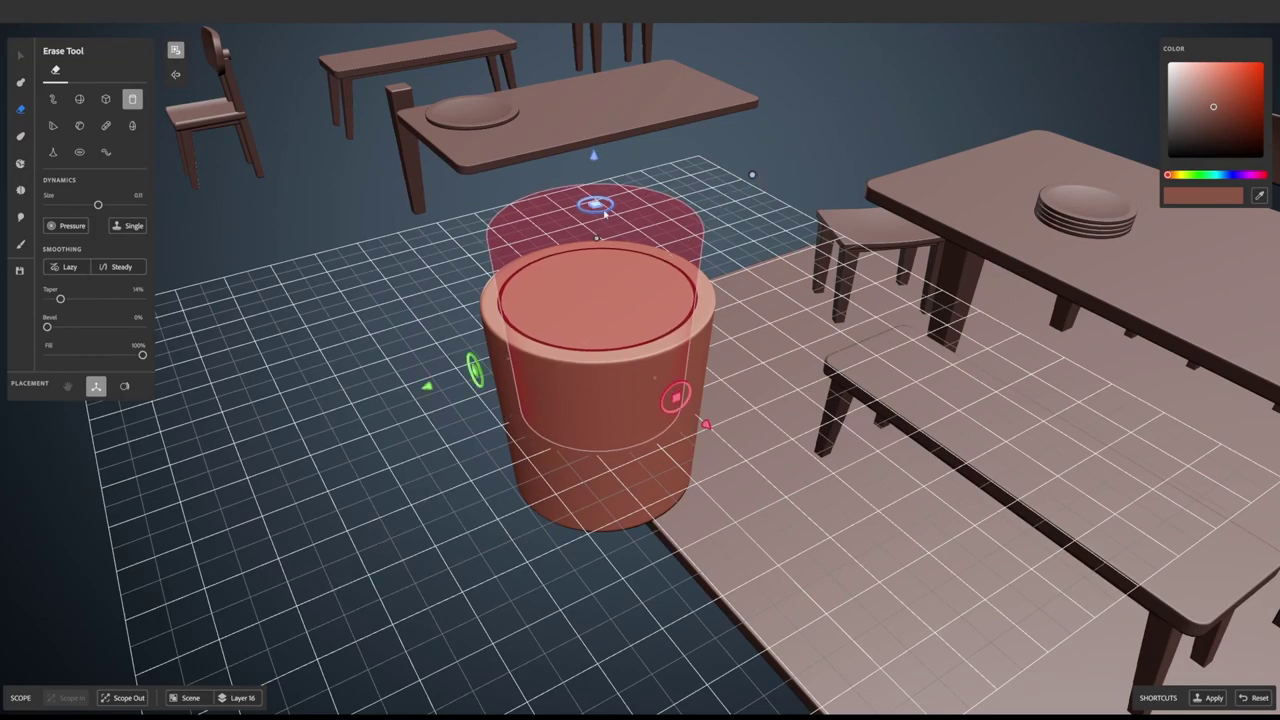
pyautogui.moveTo(597, 241)
pyautogui.mouseDown()
pyautogui.moveTo(600, 253)
pyautogui.moveTo(604, 214)
pyautogui.mouseUp()
pyautogui.moveTo(793, 236); pyautogui.dragTo(606, 231, button='middle')
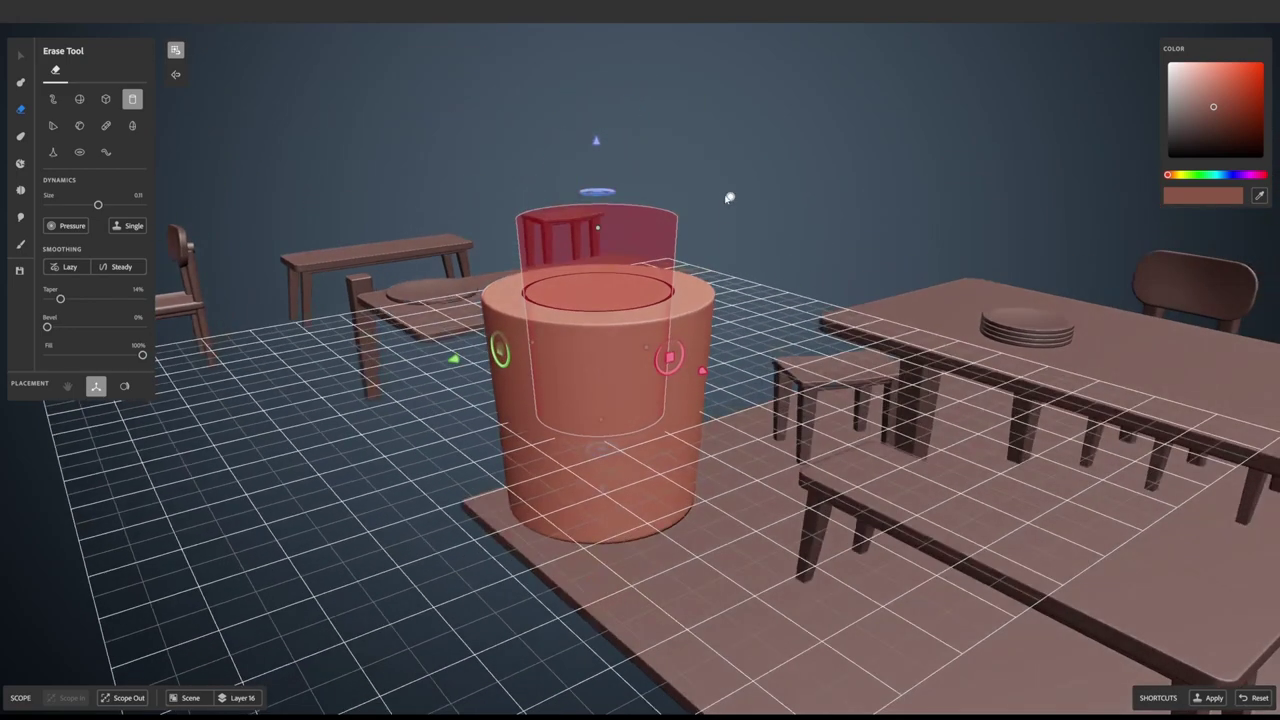
pyautogui.moveTo(597, 229)
pyautogui.mouseDown()
pyautogui.moveTo(606, 212)
pyautogui.moveTo(600, 262)
pyautogui.moveTo(603, 214)
pyautogui.moveTo(601, 230)
pyautogui.mouseUp()
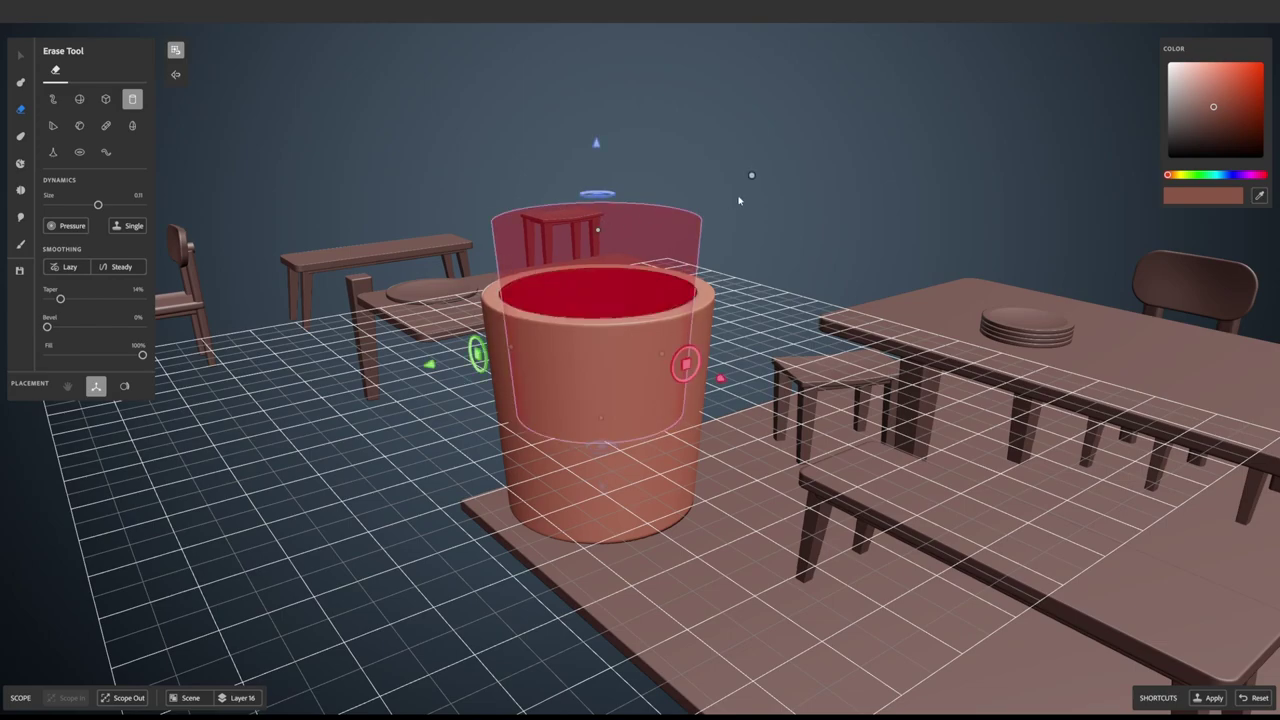
# Step: Pull the erasing cylinder up out of the hollowed pot and turn off the grid
pyautogui.moveTo(597, 146)
pyautogui.mouseDown()
pyautogui.moveTo(590, 218)
pyautogui.moveTo(629, 77)
pyautogui.mouseUp()
pyautogui.keyDown('alt'); pyautogui.moveTo(640, 90); pyautogui.dragTo(896, 258); pyautogui.keyUp('alt')
pyautogui.moveTo(895, 258); pyautogui.dragTo(822, 235, button='middle')
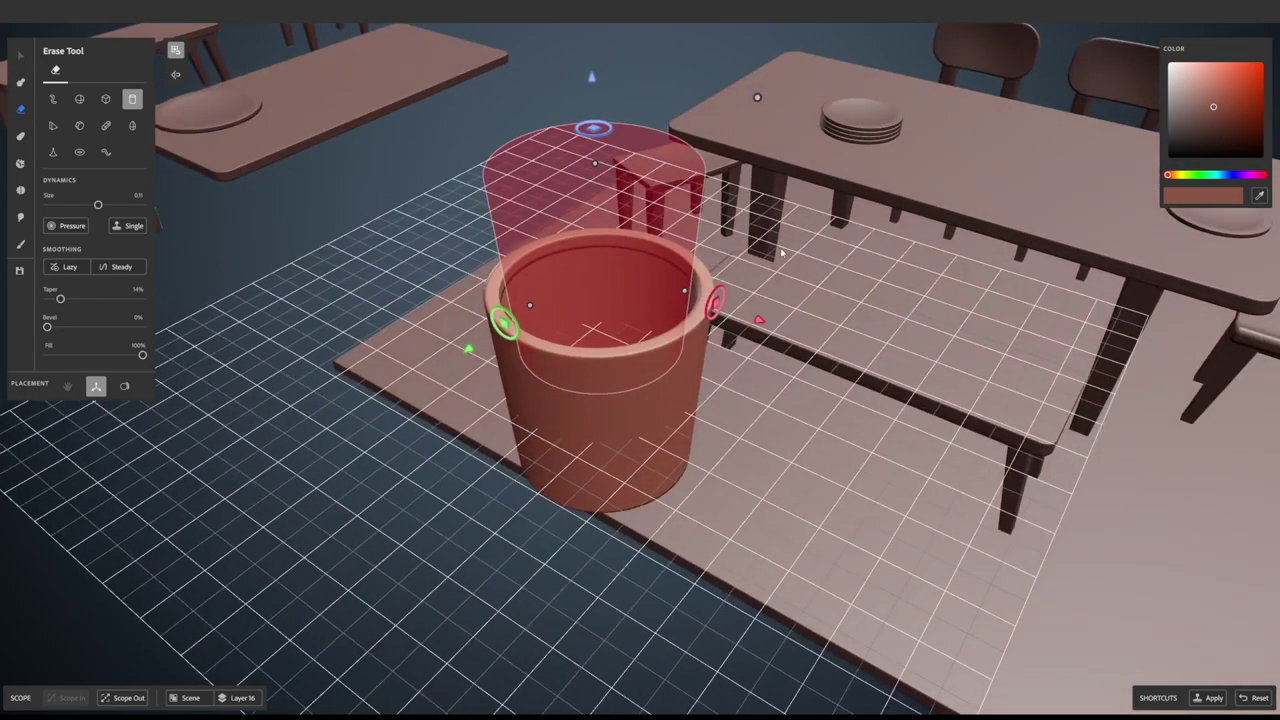
pyautogui.doubleClick(746, 250)
pyautogui.click(582, 252)
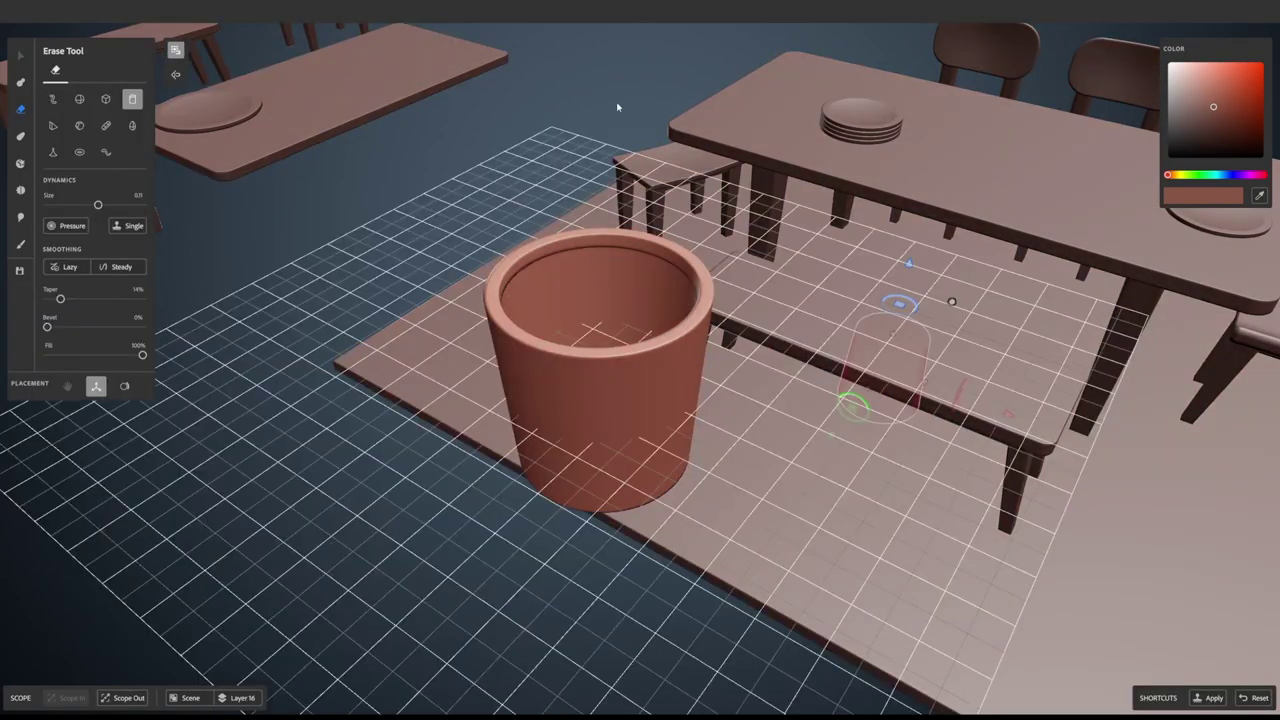
pyautogui.moveTo(618, 104); pyautogui.dragTo(452, 114, button='middle')
pyautogui.click(175, 50)
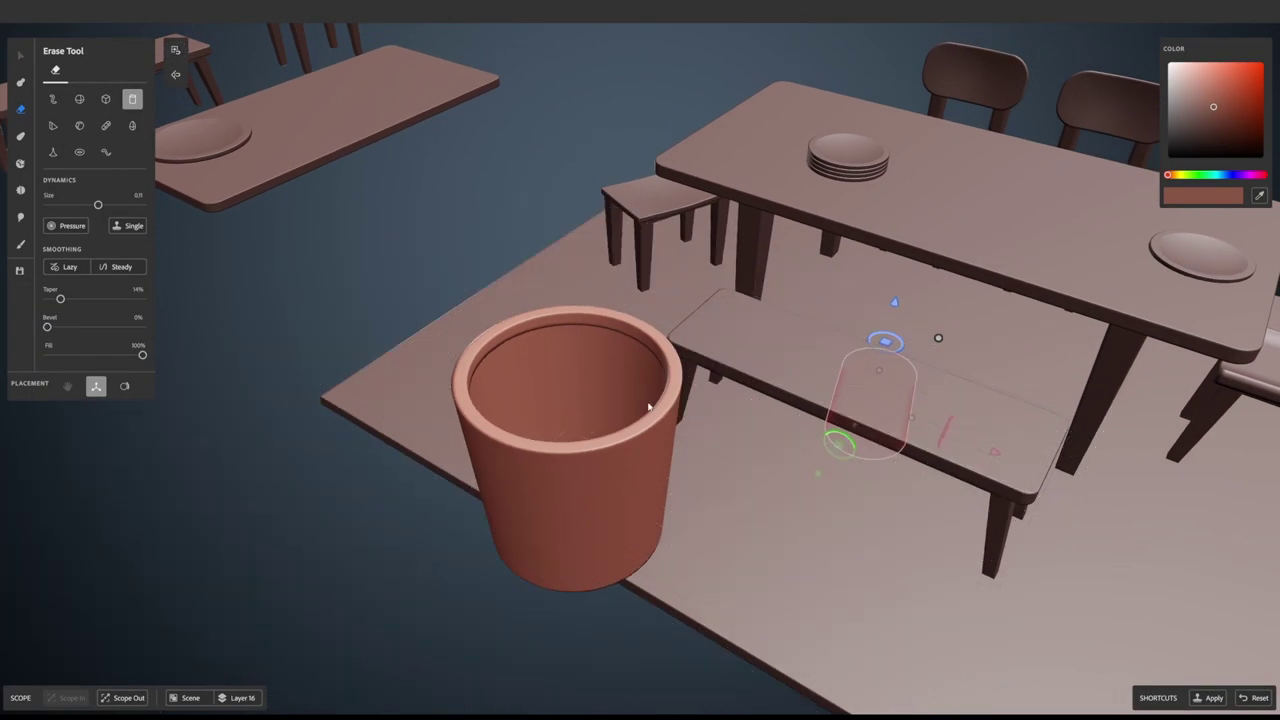
# Step: Select the finished pot with the Select tool and scale it down
pyautogui.press('v')
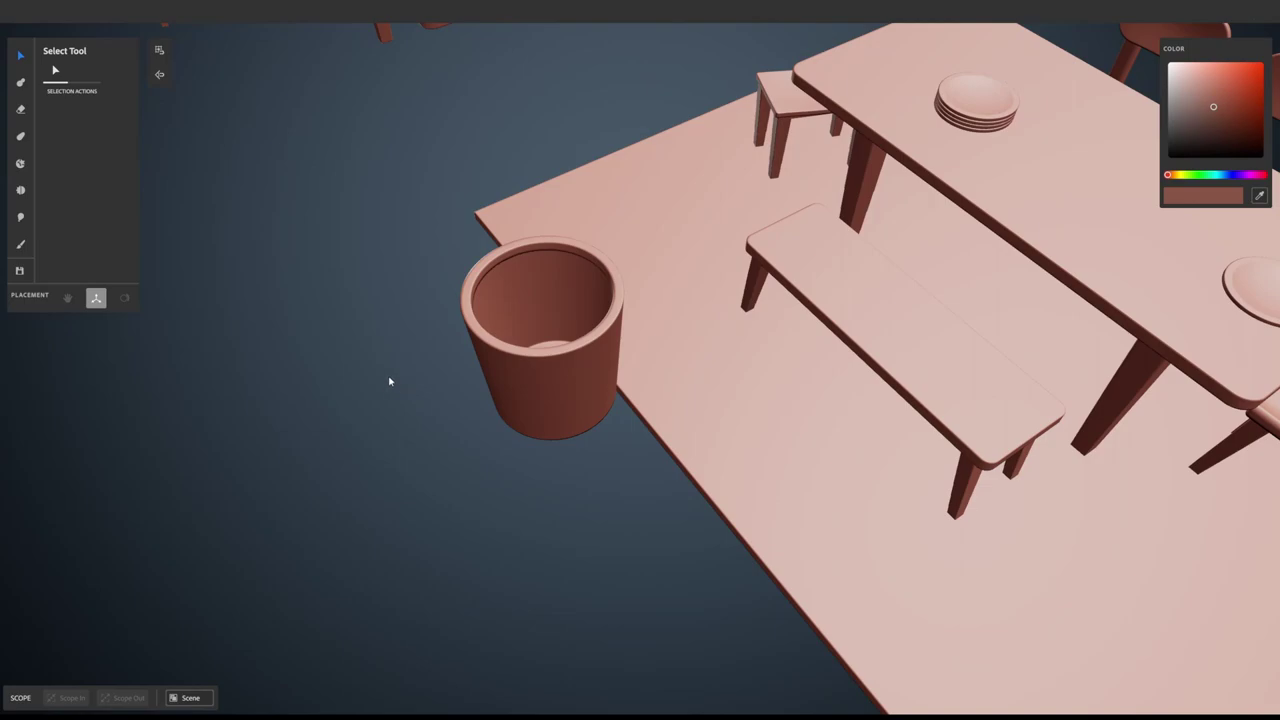
pyautogui.click(590, 312)
pyautogui.keyDown('alt'); pyautogui.moveTo(510, 490); pyautogui.dragTo(586, 393); pyautogui.keyUp('alt')
pyautogui.moveTo(586, 392); pyautogui.dragTo(528, 402, button='middle')
pyautogui.rightClick(558, 392)
pyautogui.click(548, 237)
pyautogui.click(428, 402)
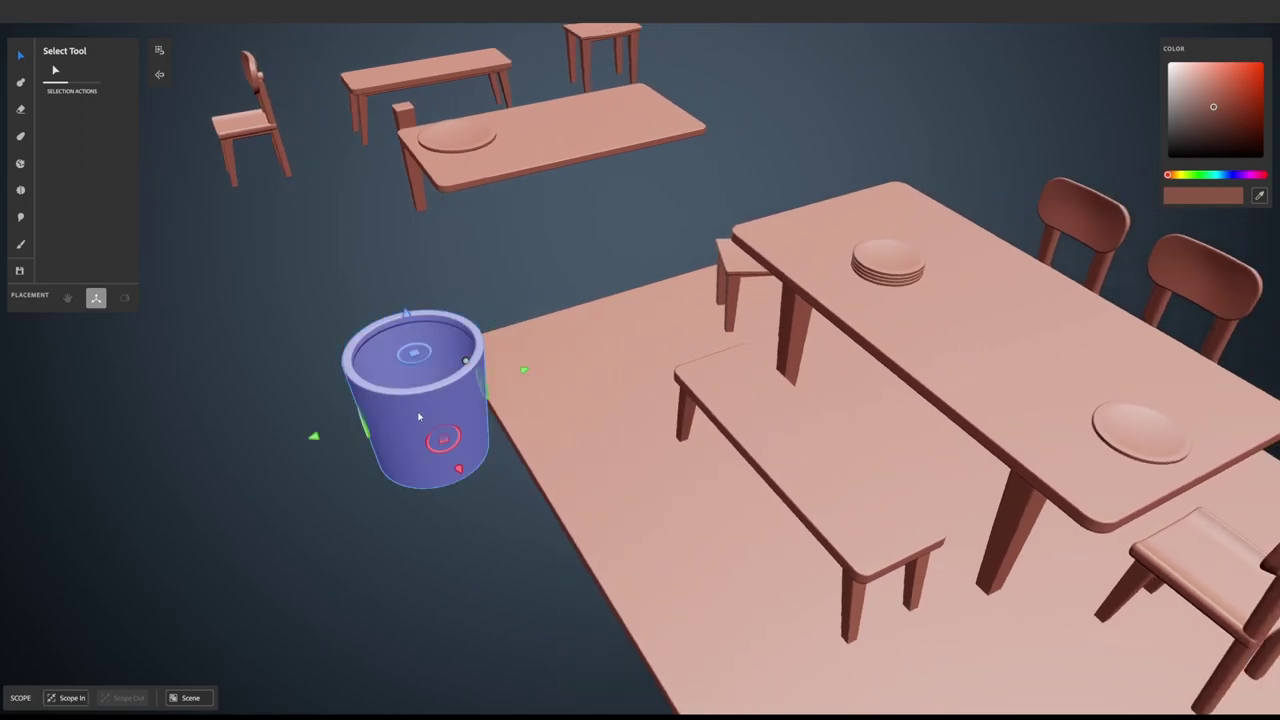
pyautogui.moveTo(464, 364); pyautogui.dragTo(438, 390)
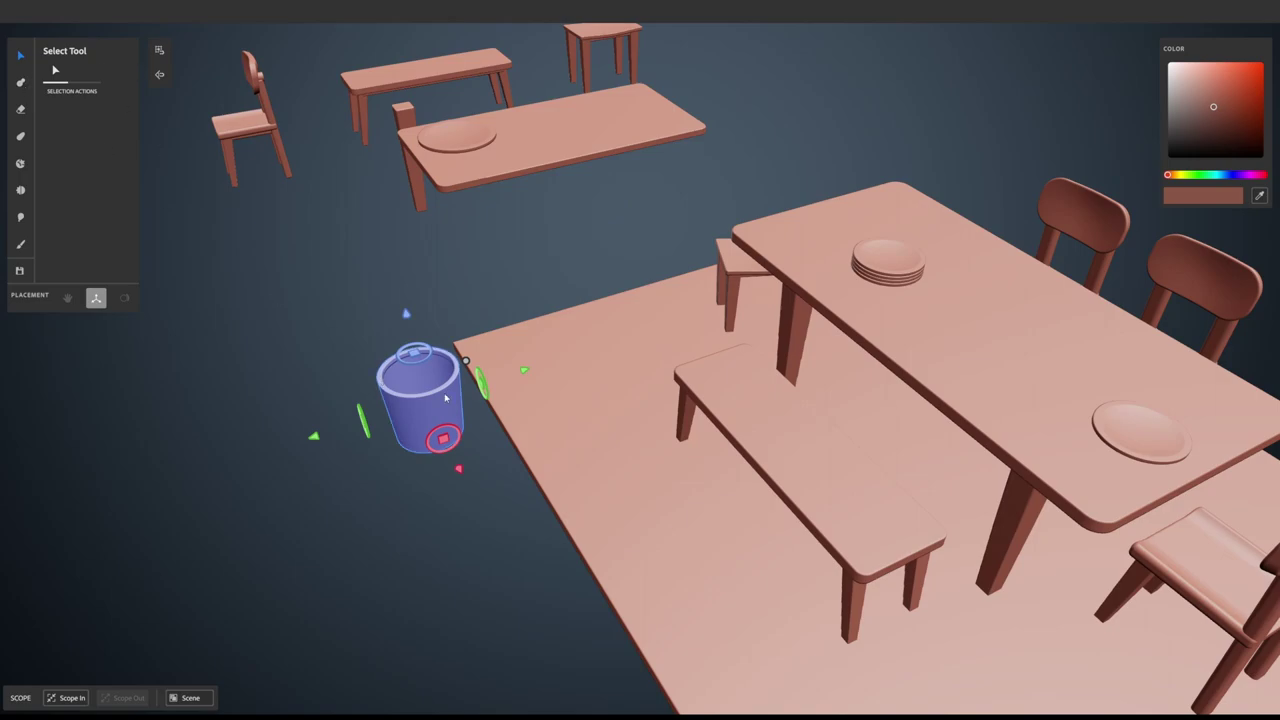
# Step: Duplicate the pot and place the copy upright on the dining tabletop, between the plate stack and the single plate
pyautogui.hotkey('ctrl', 'd')
pyautogui.moveTo(524, 370); pyautogui.dragTo(1083, 237)
pyautogui.keyDown('alt'); pyautogui.moveTo(1083, 237); pyautogui.dragTo(779, 315, button='middle'); pyautogui.keyUp('alt')
pyautogui.scroll(3, 779, 315)
pyautogui.keyDown('alt'); pyautogui.moveTo(779, 315); pyautogui.dragTo(871, 289); pyautogui.keyUp('alt')
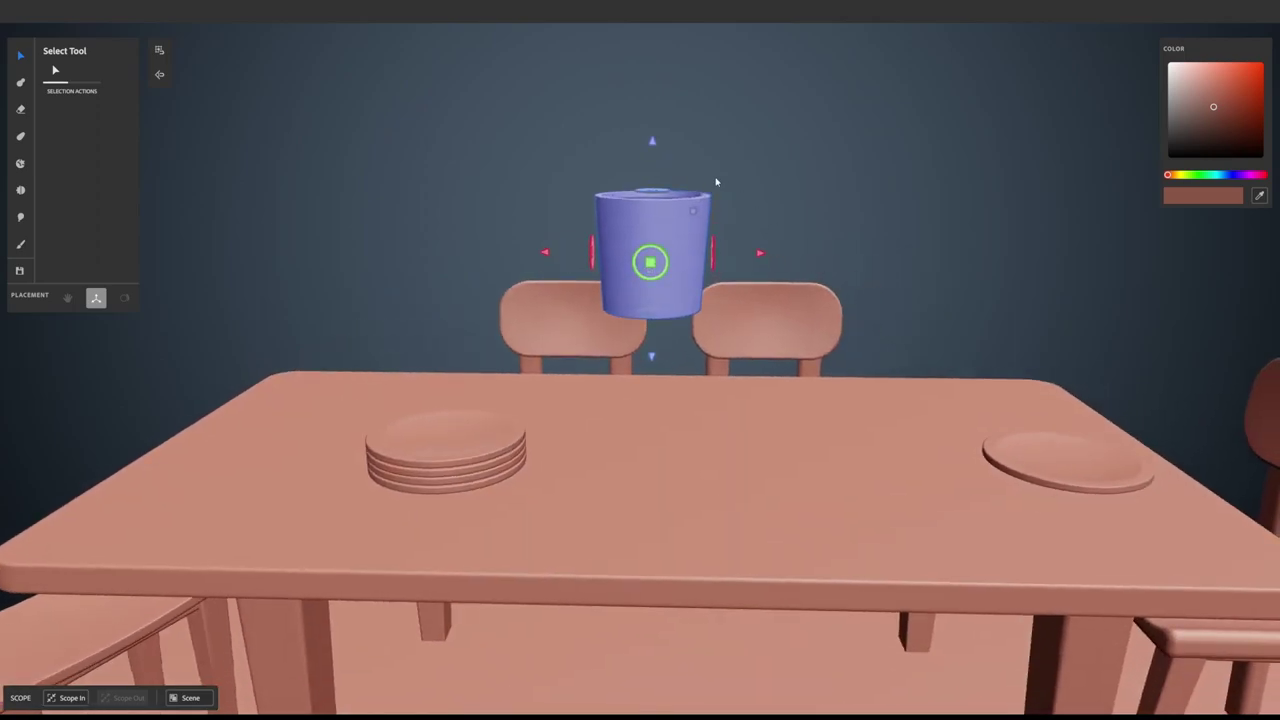
pyautogui.moveTo(652, 141); pyautogui.dragTo(658, 309)
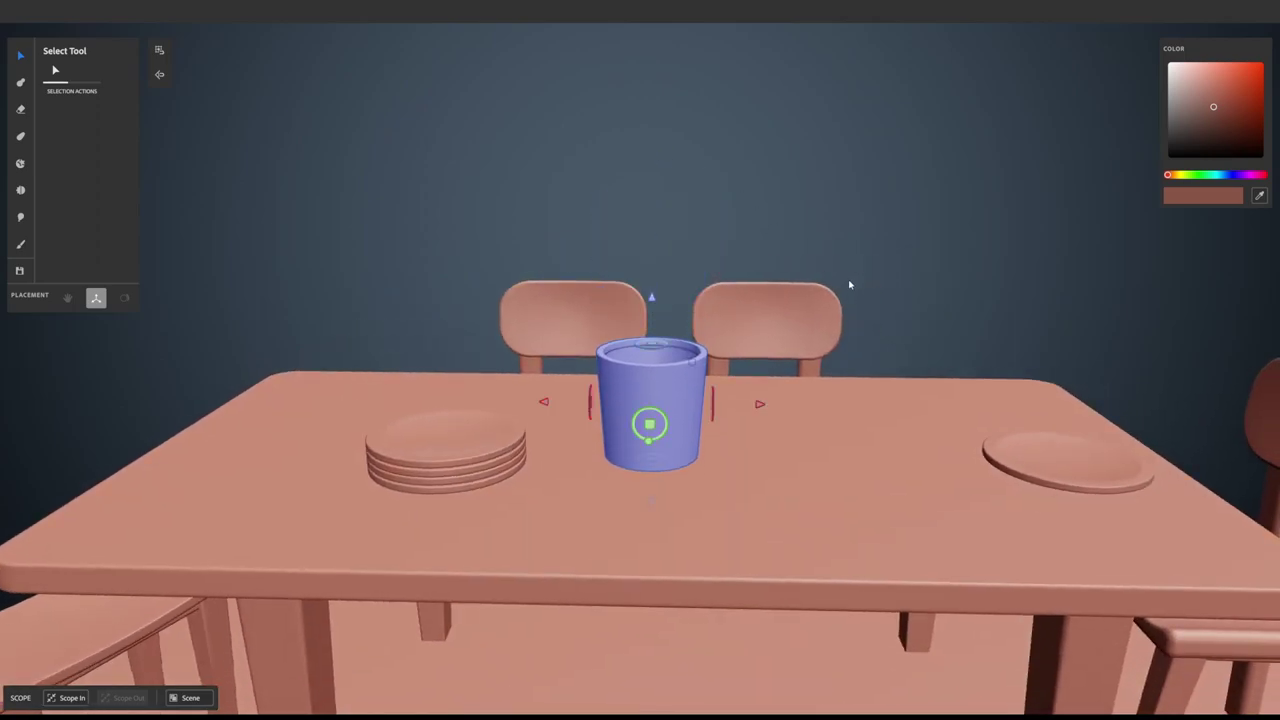
pyautogui.keyDown('alt'); pyautogui.moveTo(848, 289); pyautogui.dragTo(706, 330); pyautogui.keyUp('alt')
pyautogui.keyDown('alt'); pyautogui.moveTo(706, 330); pyautogui.dragTo(685, 297, button='middle'); pyautogui.keyUp('alt')
pyautogui.moveTo(706, 391); pyautogui.dragTo(769, 432)
pyautogui.moveTo(826, 363); pyautogui.dragTo(711, 331, button='middle')
pyautogui.click(733, 333)
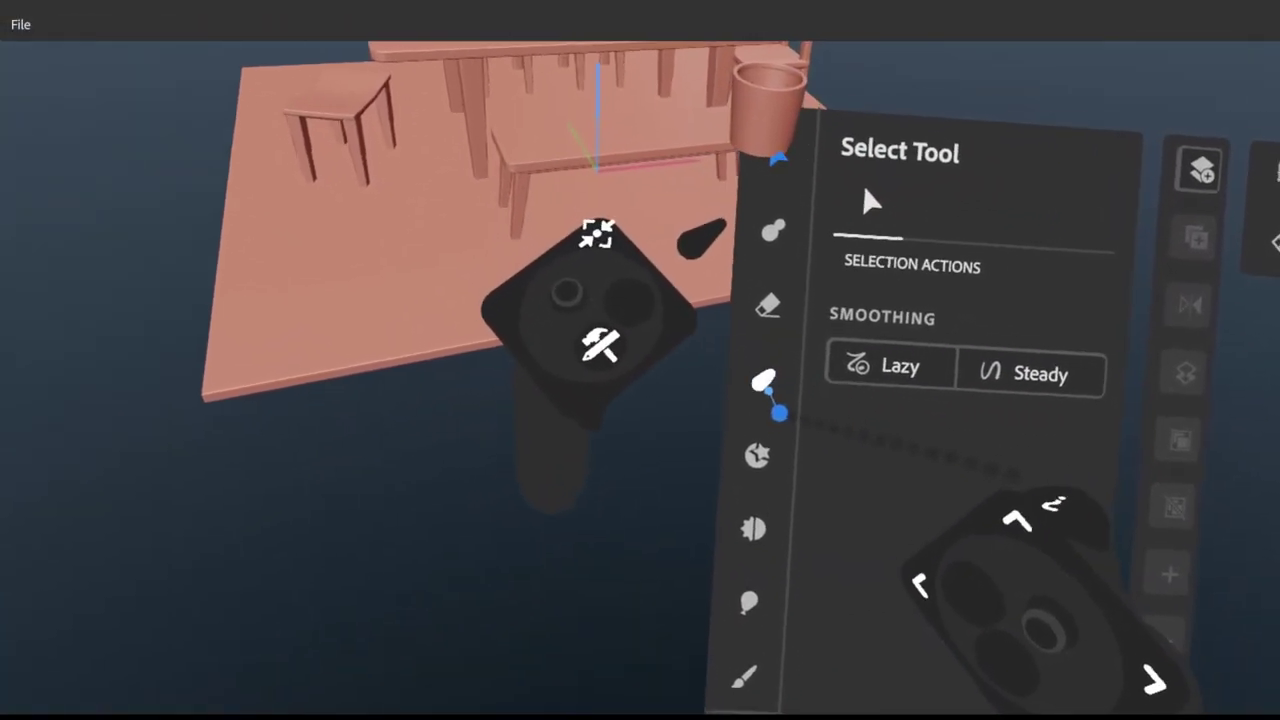
# Step: Place an ovoid with the Clay tool beside the scene and warp it into a long, thin, curved flower stem
pyautogui.click(759, 479)
pyautogui.click(672, 260)
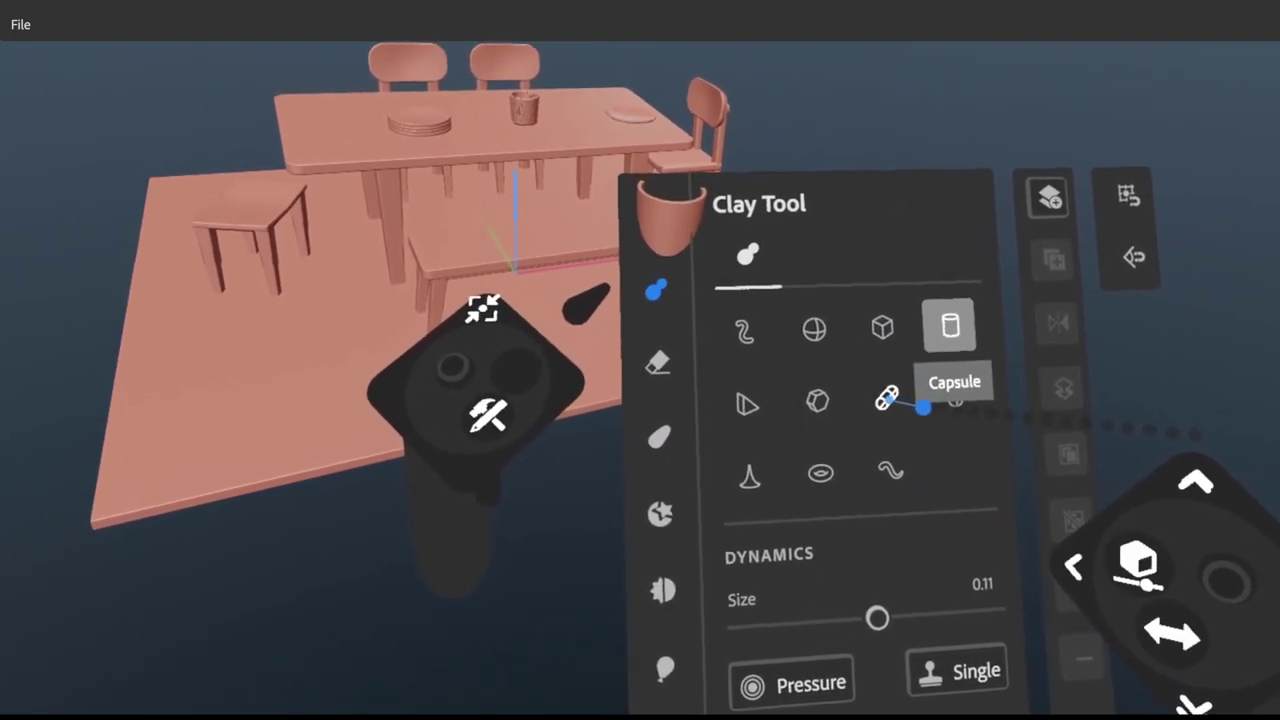
pyautogui.click(885, 398)
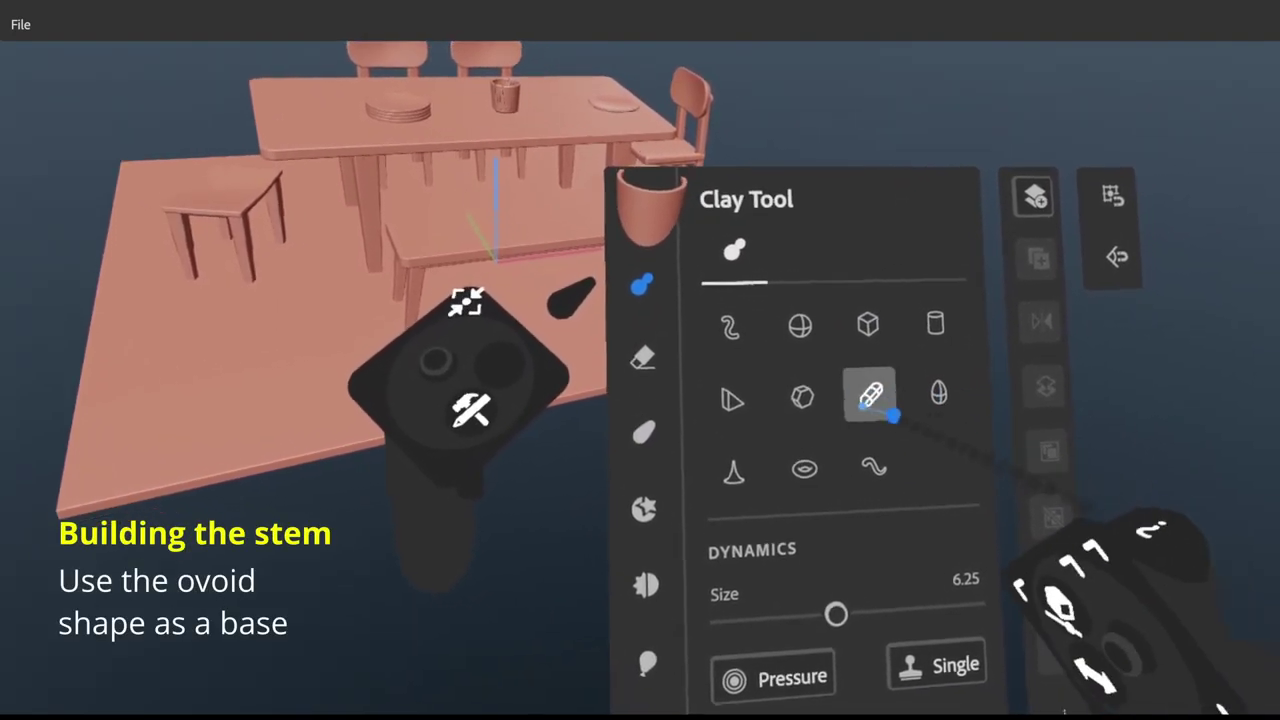
pyautogui.click(925, 383)
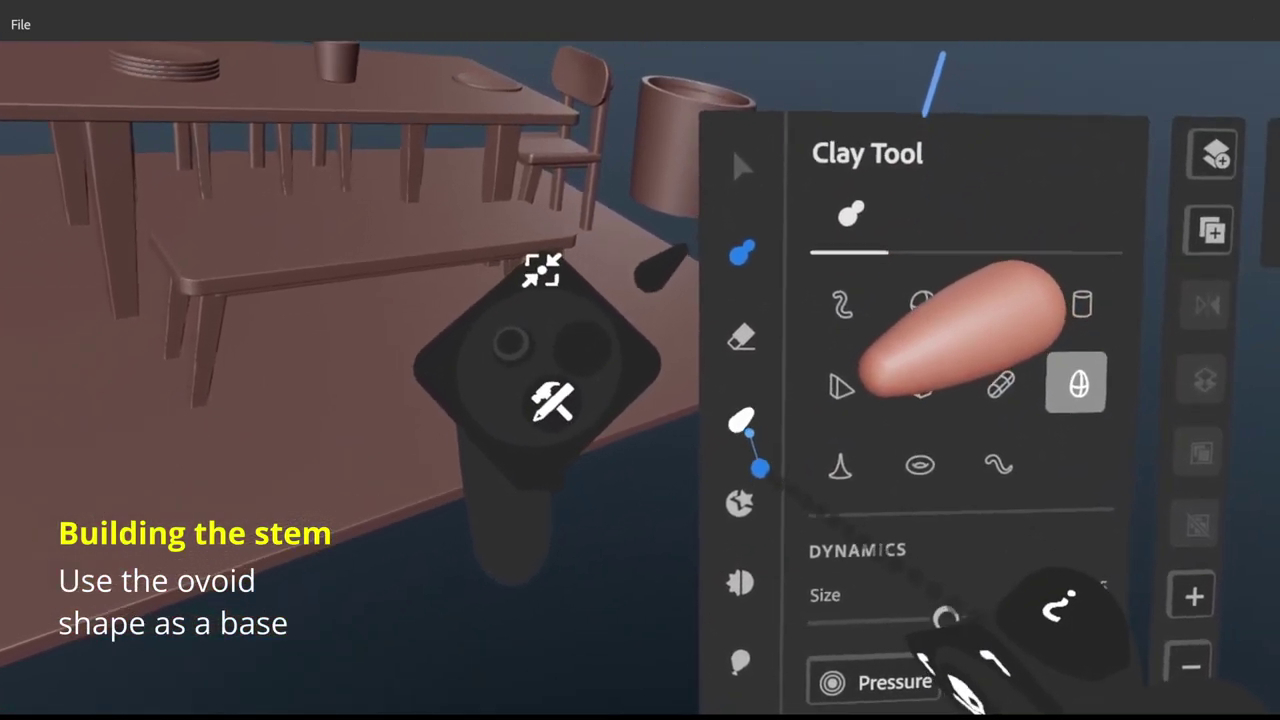
pyautogui.click(746, 425)
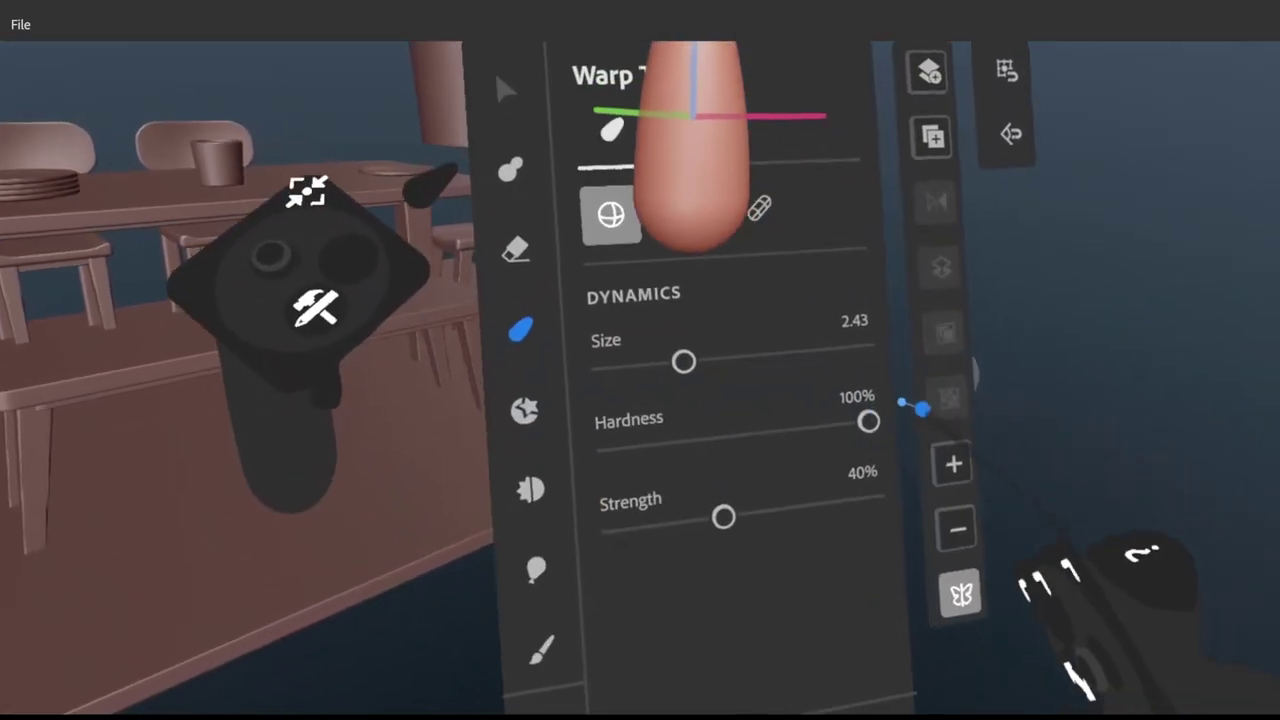
pyautogui.moveTo(919, 408); pyautogui.dragTo(598, 575)
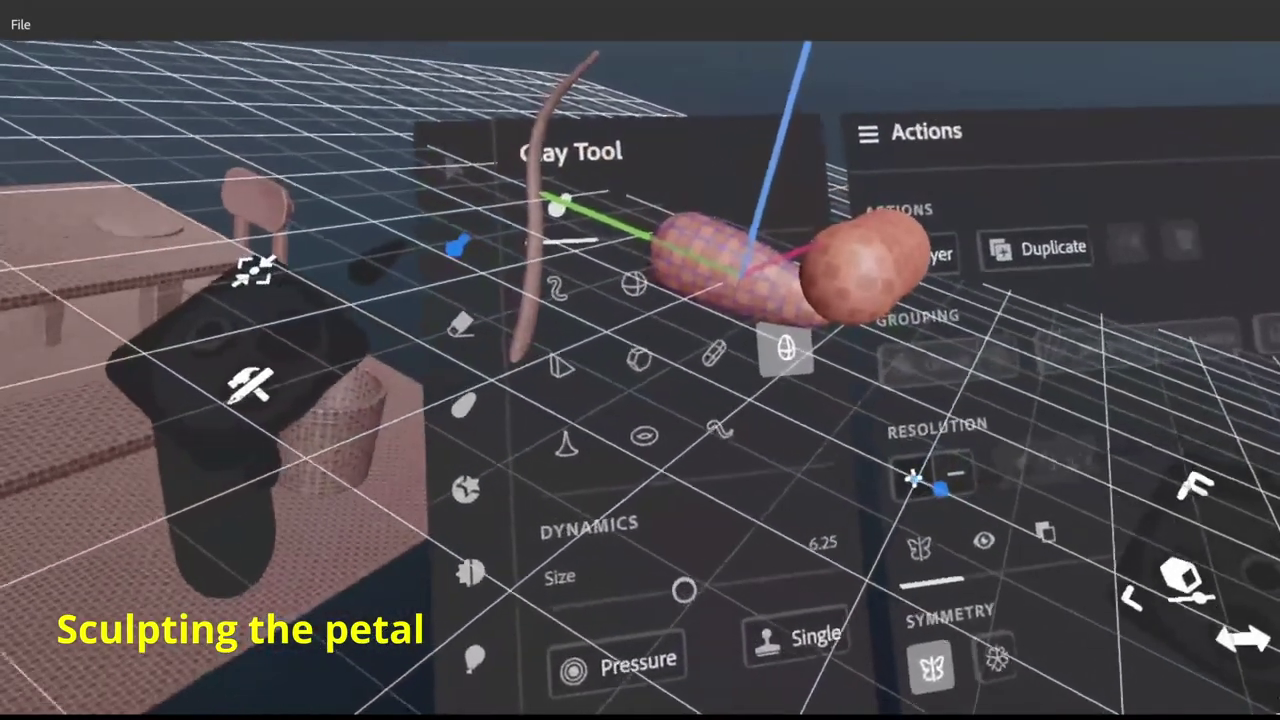
# Step: Increase the resolution of the petal's ovoid and carve it into a thin petal with the Erase tool
pyautogui.click(945, 494)
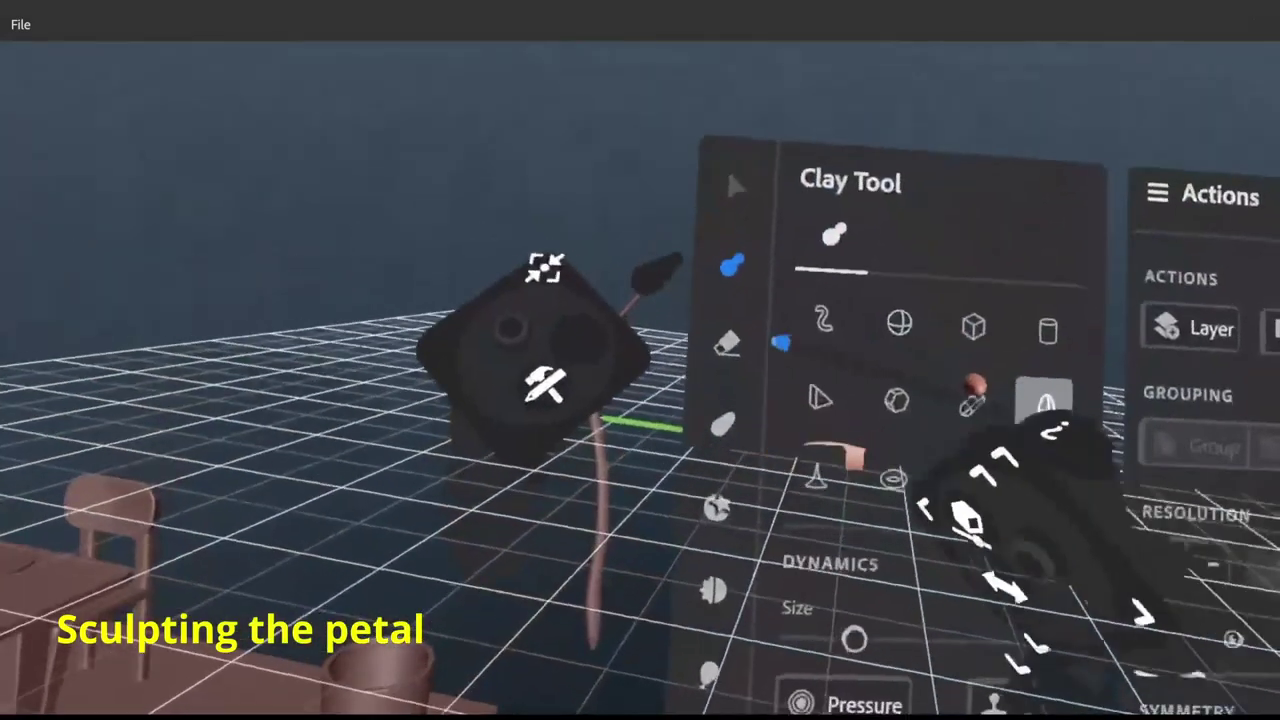
pyautogui.click(728, 344)
pyautogui.click(932, 328)
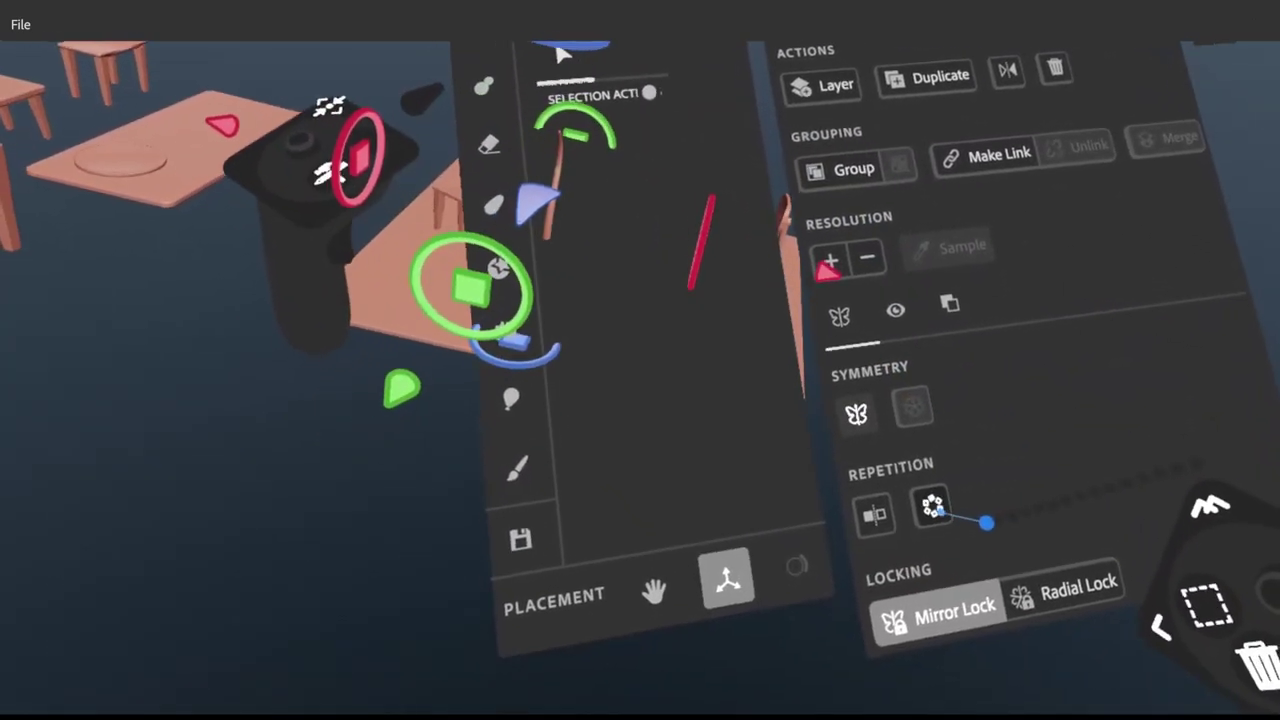
# Step: Repeat the petal radially to form eight petals and group them into one flower head
pyautogui.click(935, 509)
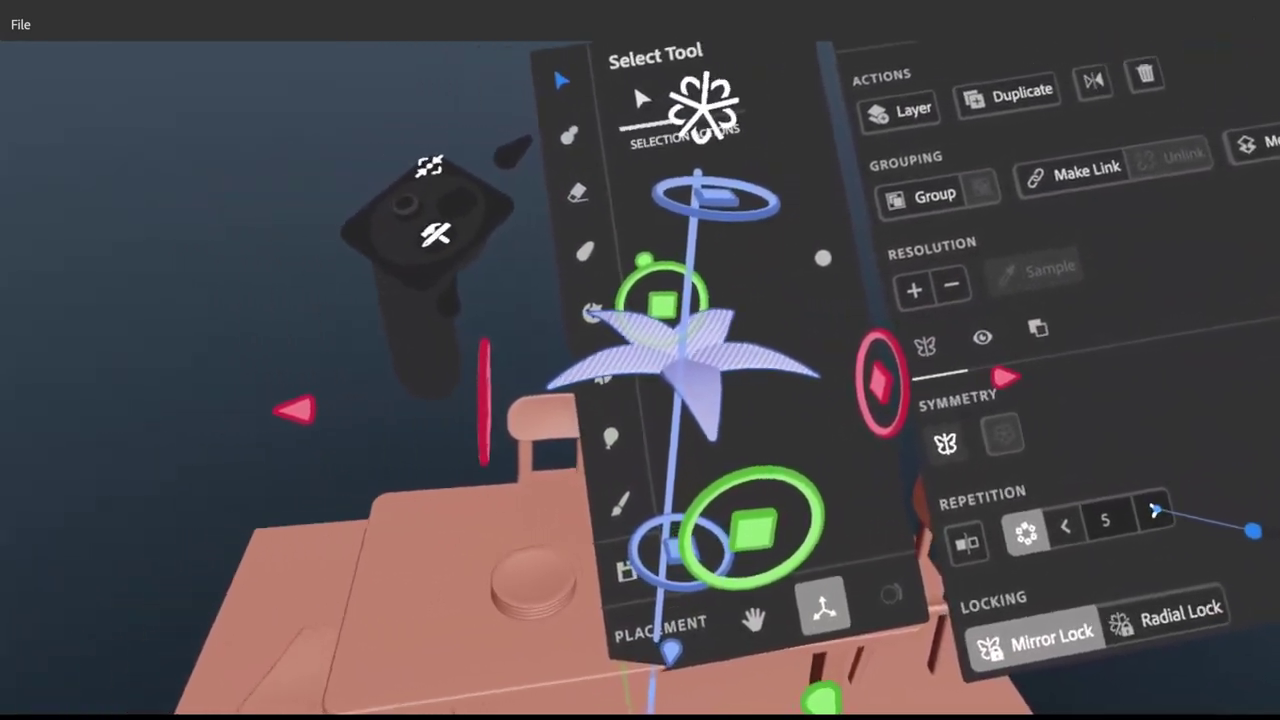
pyautogui.click(1168, 518)
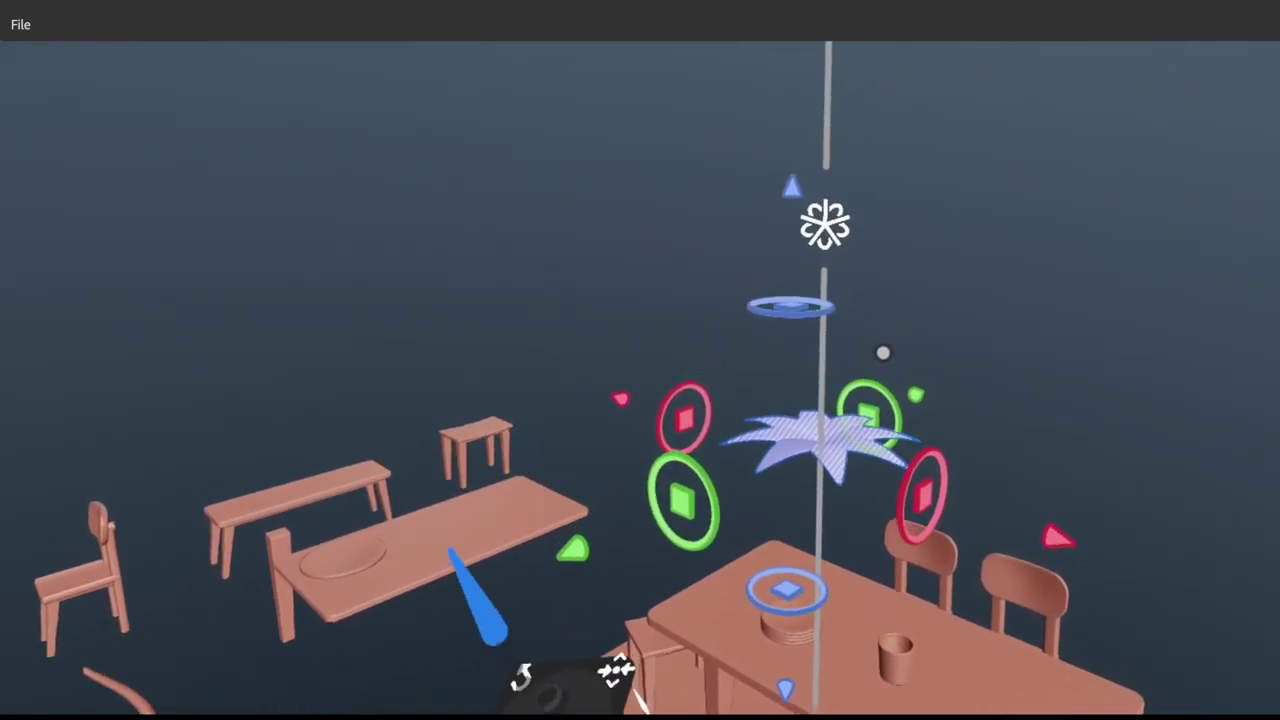
pyautogui.click(806, 460)
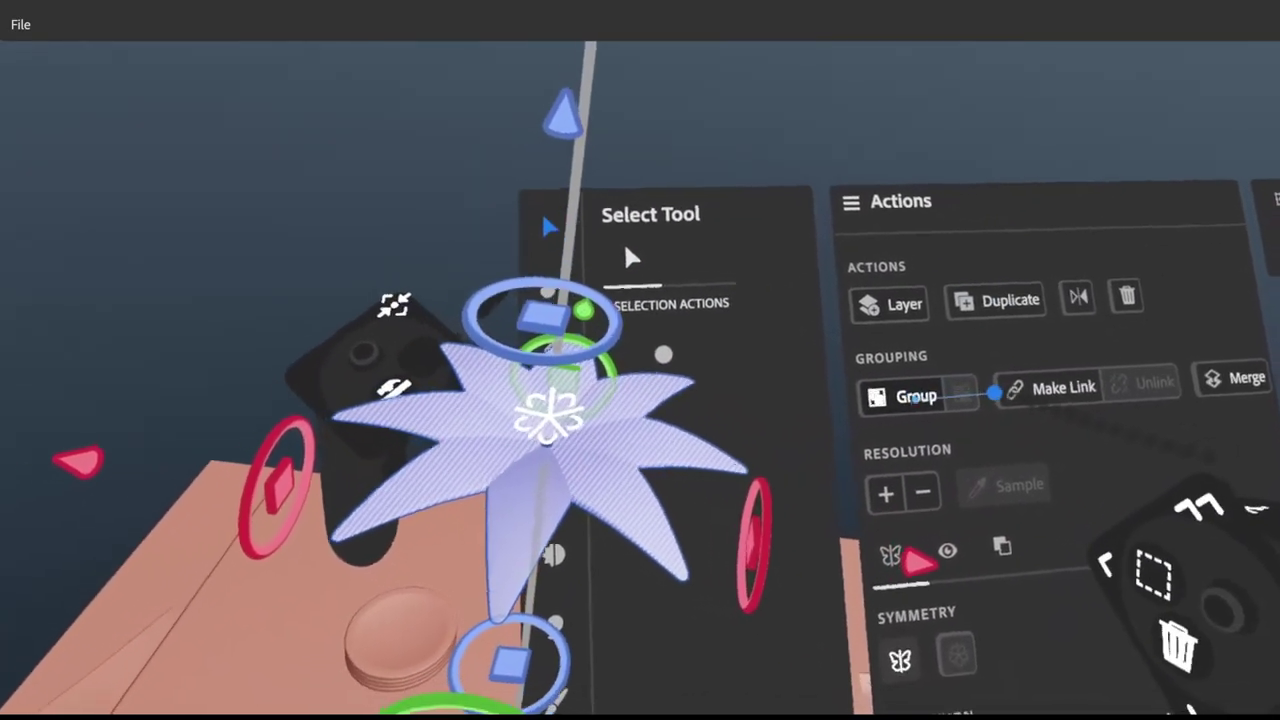
pyautogui.click(940, 394)
pyautogui.click(868, 409)
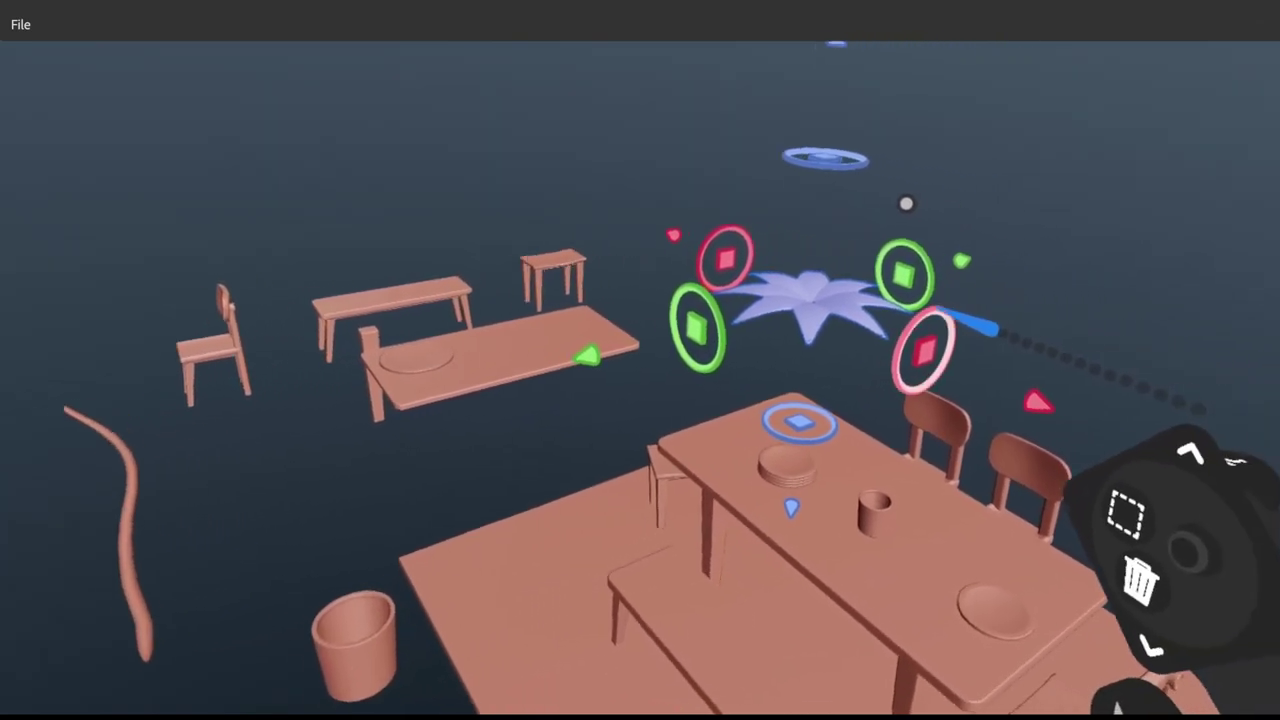
# Step: Position the scaled-down flower head on the stem's upper end and tilt it to one side
pyautogui.moveTo(903, 263); pyautogui.dragTo(931, 287)
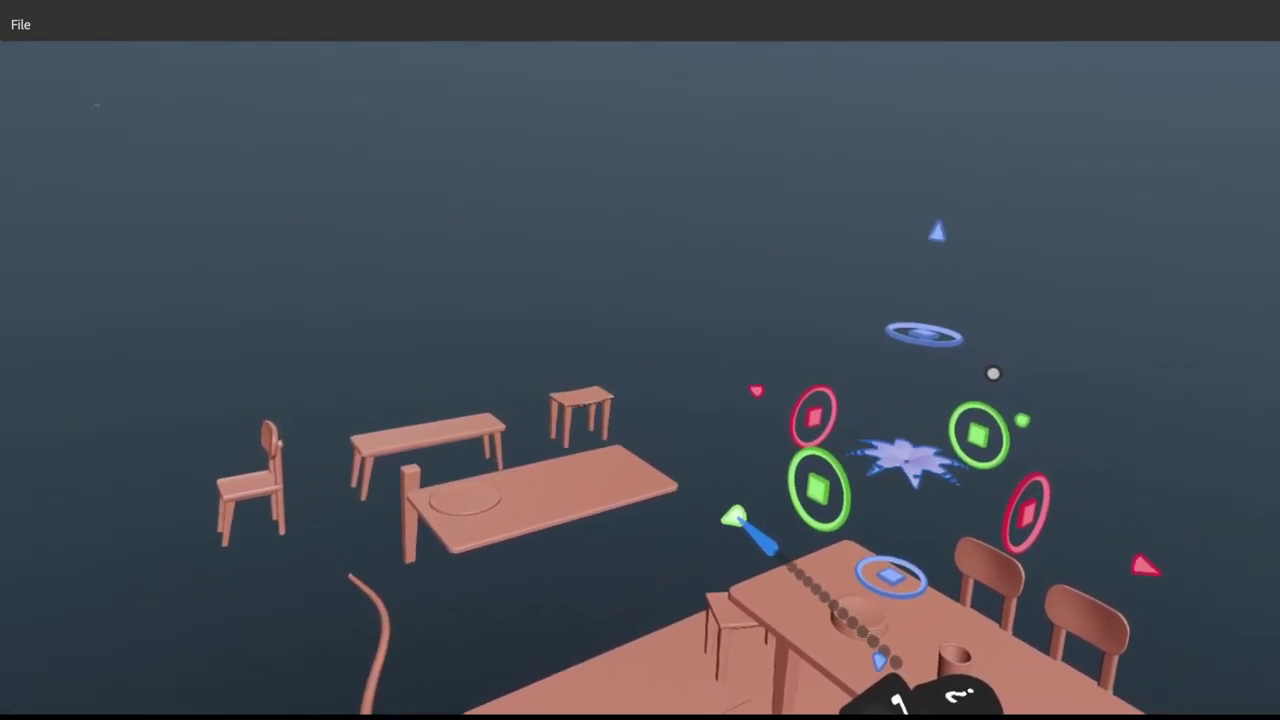
pyautogui.moveTo(768, 455); pyautogui.dragTo(745, 463)
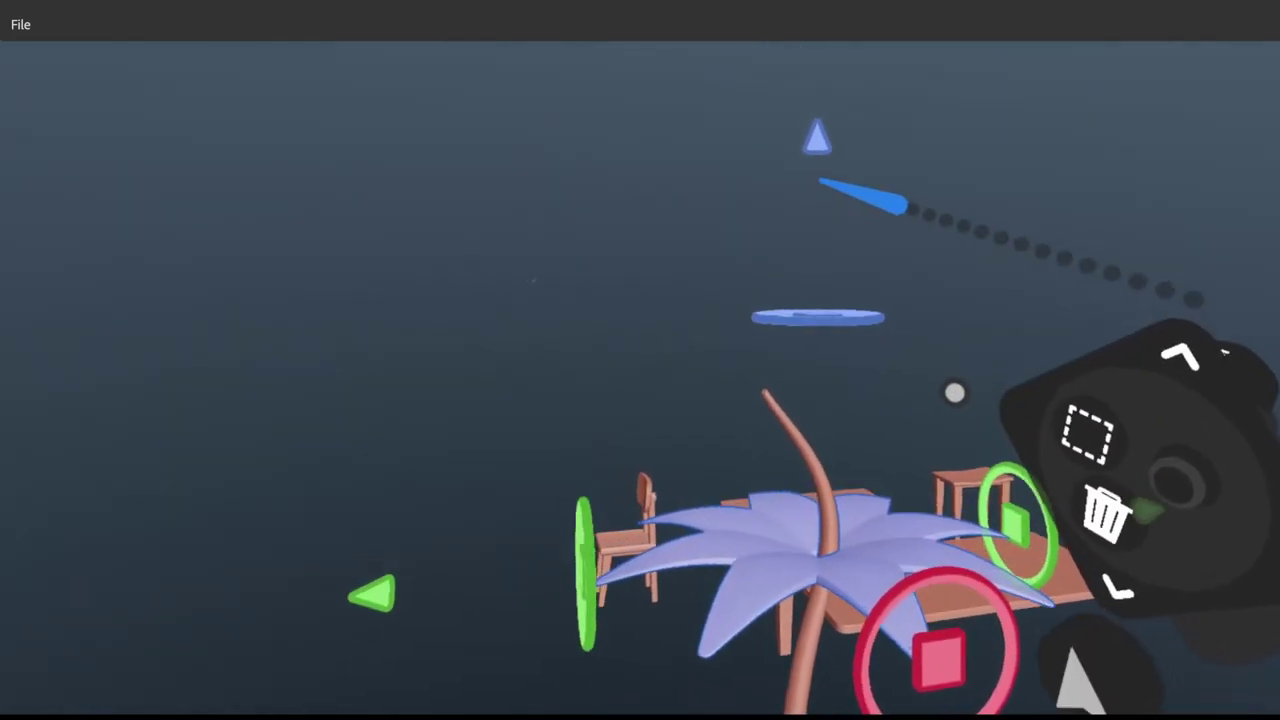
pyautogui.moveTo(818, 150); pyautogui.dragTo(806, 44)
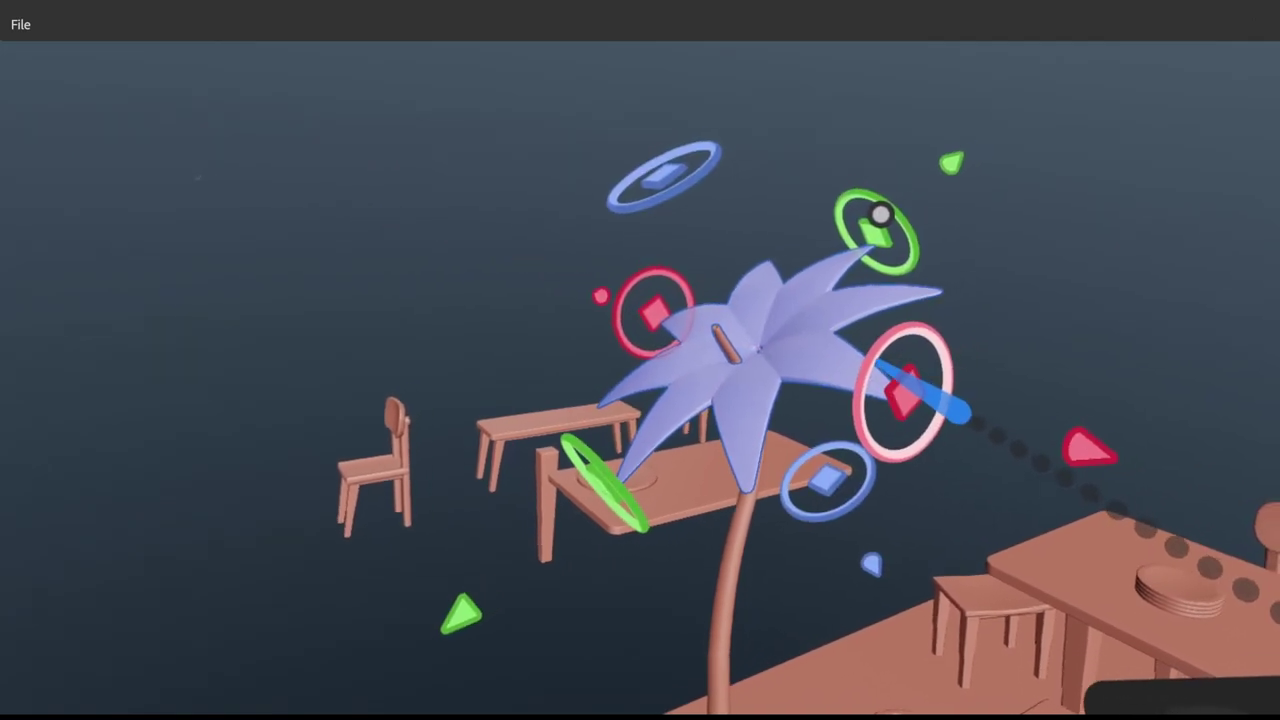
pyautogui.moveTo(648, 578); pyautogui.dragTo(536, 632)
pyautogui.click(872, 507)
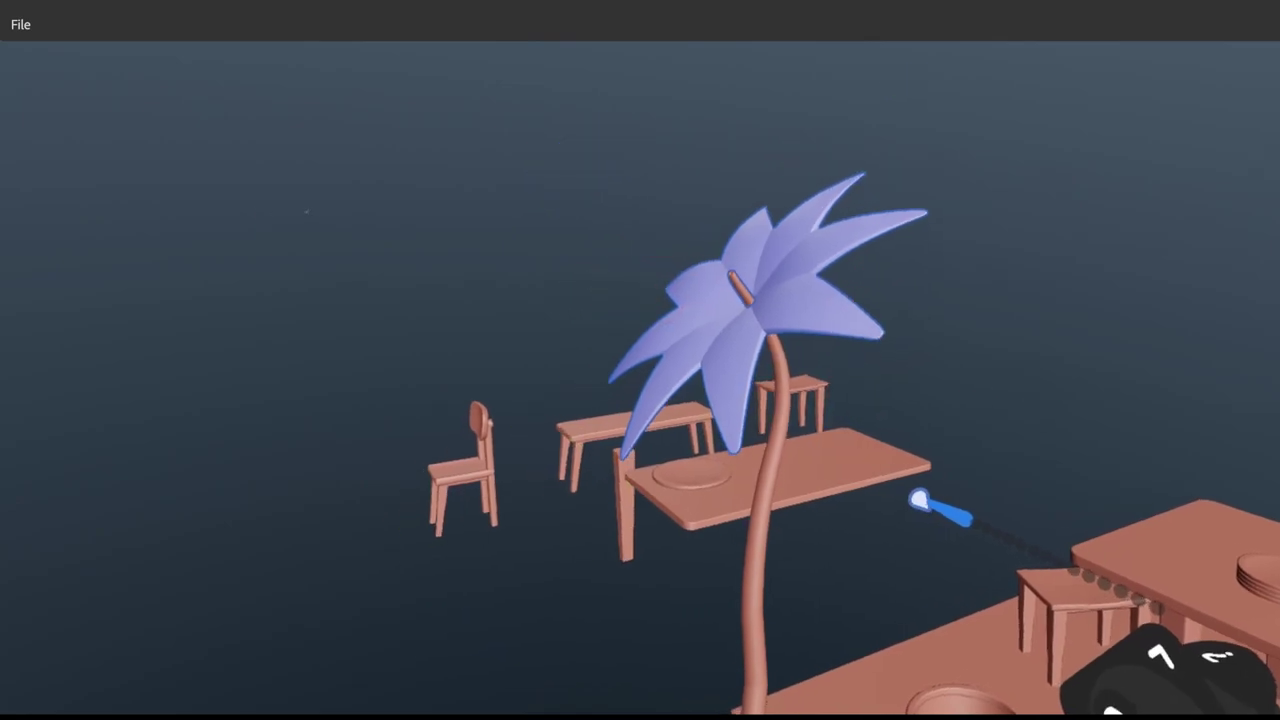
pyautogui.click(935, 482)
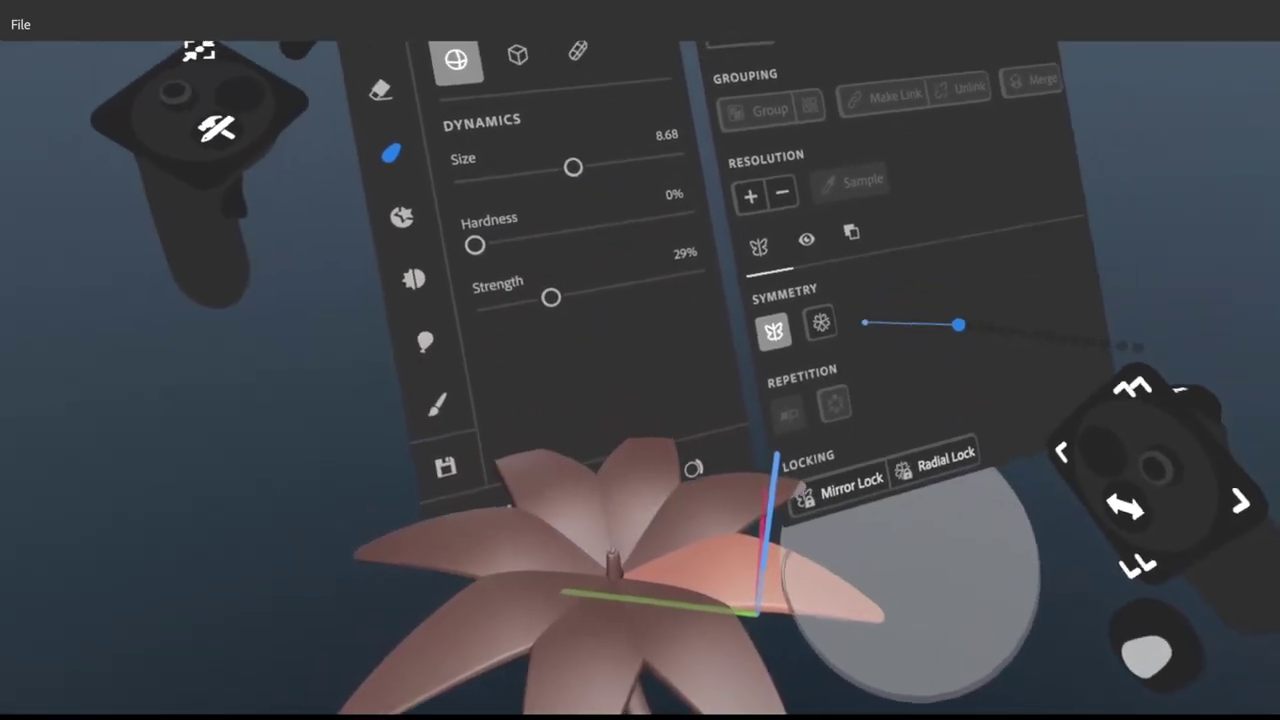
# Step: Turn on radial symmetry for the scoped-in petal and select the repeated petals with the Select tool
pyautogui.click(820, 322)
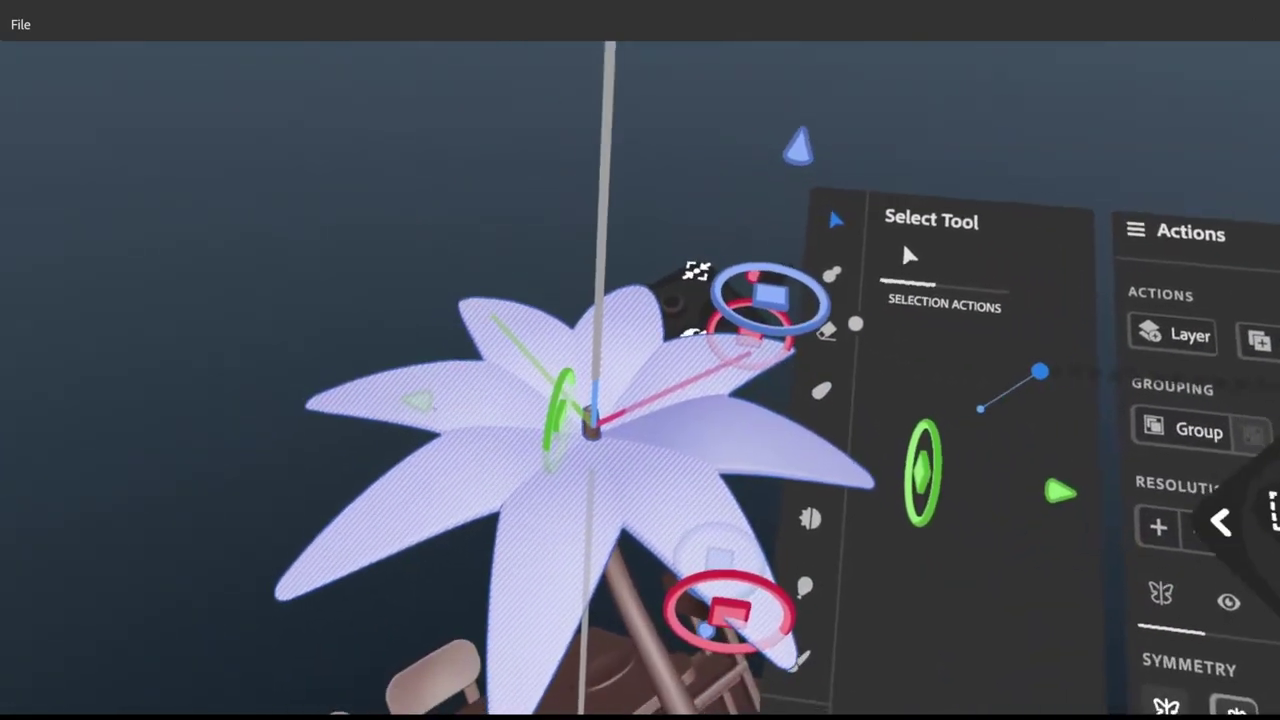
pyautogui.click(850, 440)
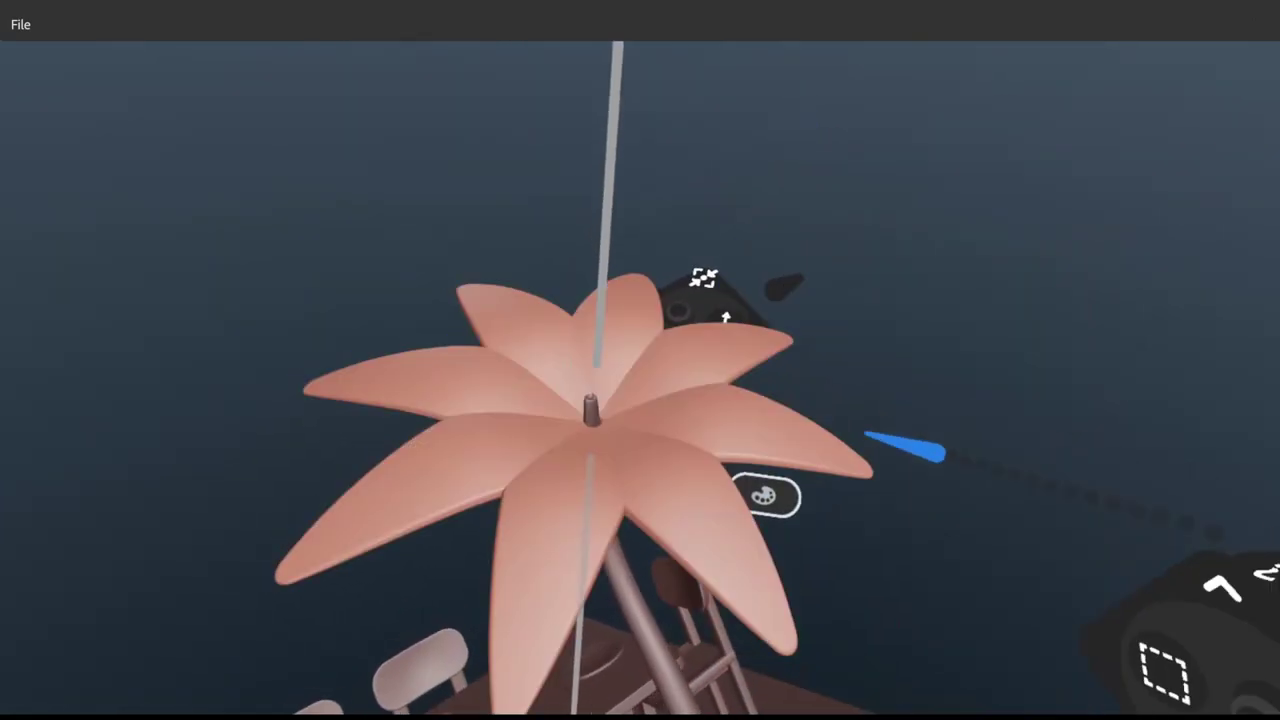
pyautogui.click(850, 455)
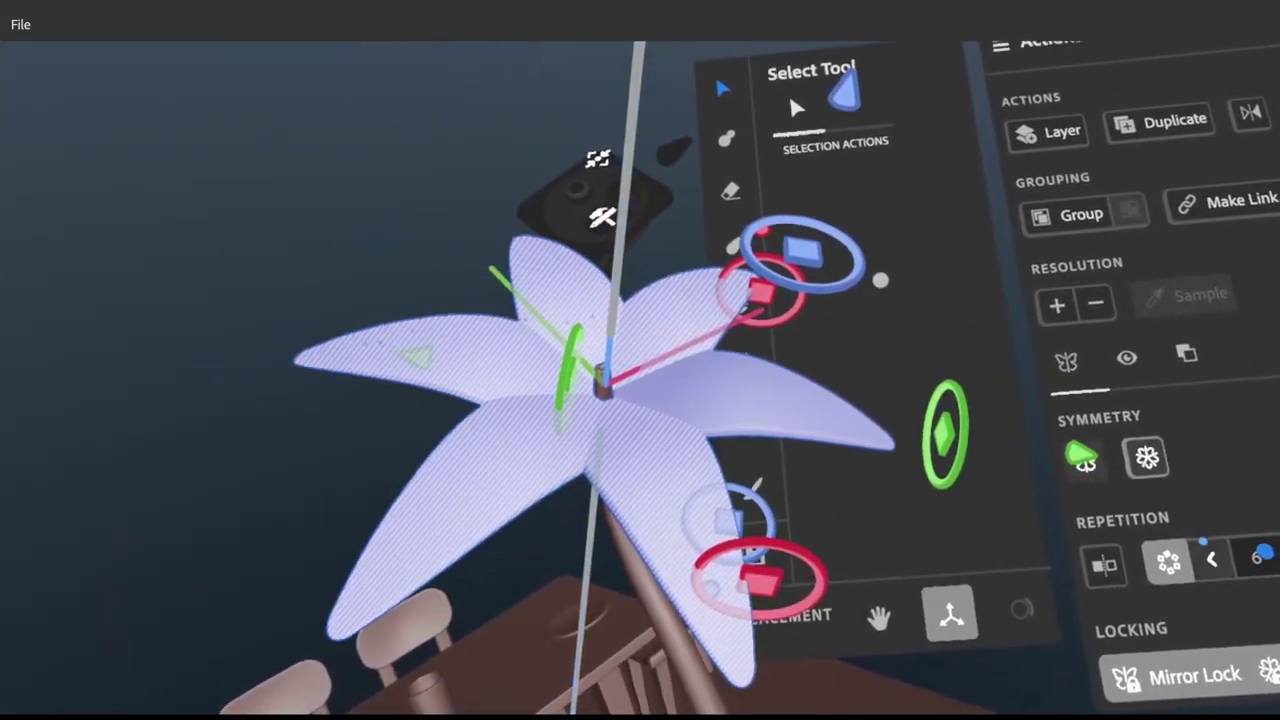
# Step: Try the radial repetition with five petals, restore it to eight and deselect the flower
pyautogui.click(1208, 552)
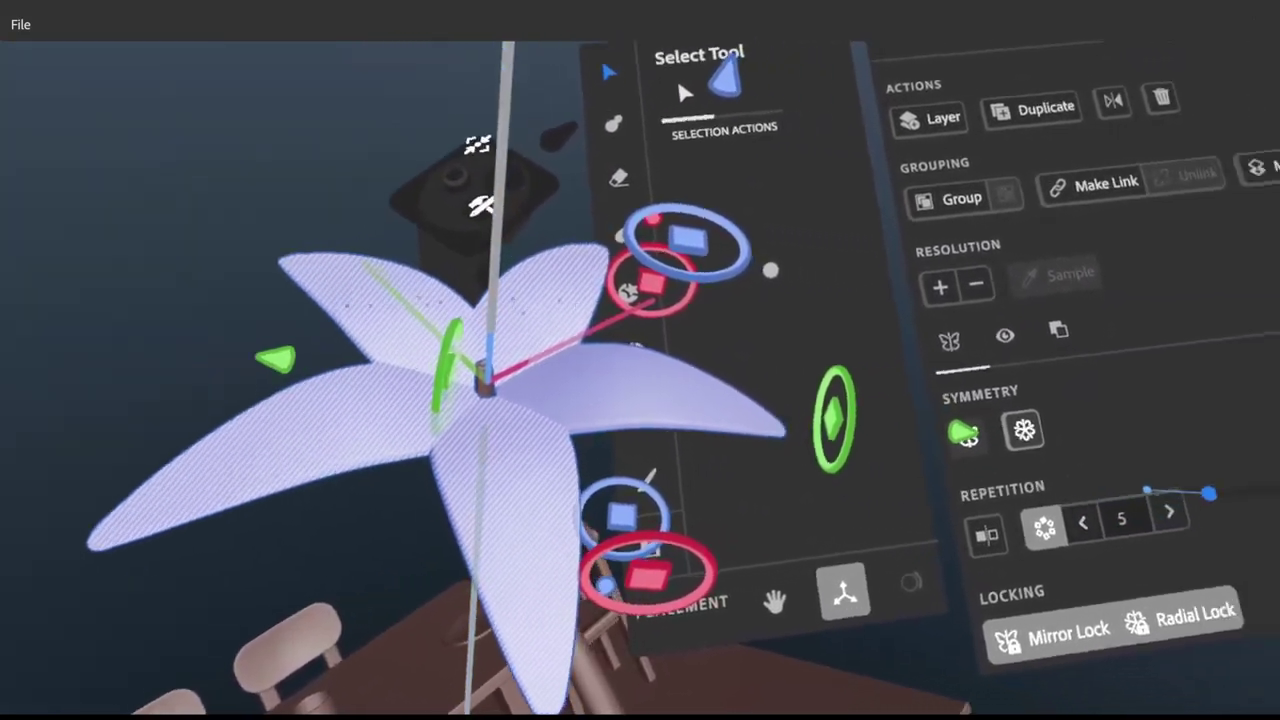
pyautogui.click(1092, 474)
pyautogui.click(1102, 478)
pyautogui.click(1110, 474)
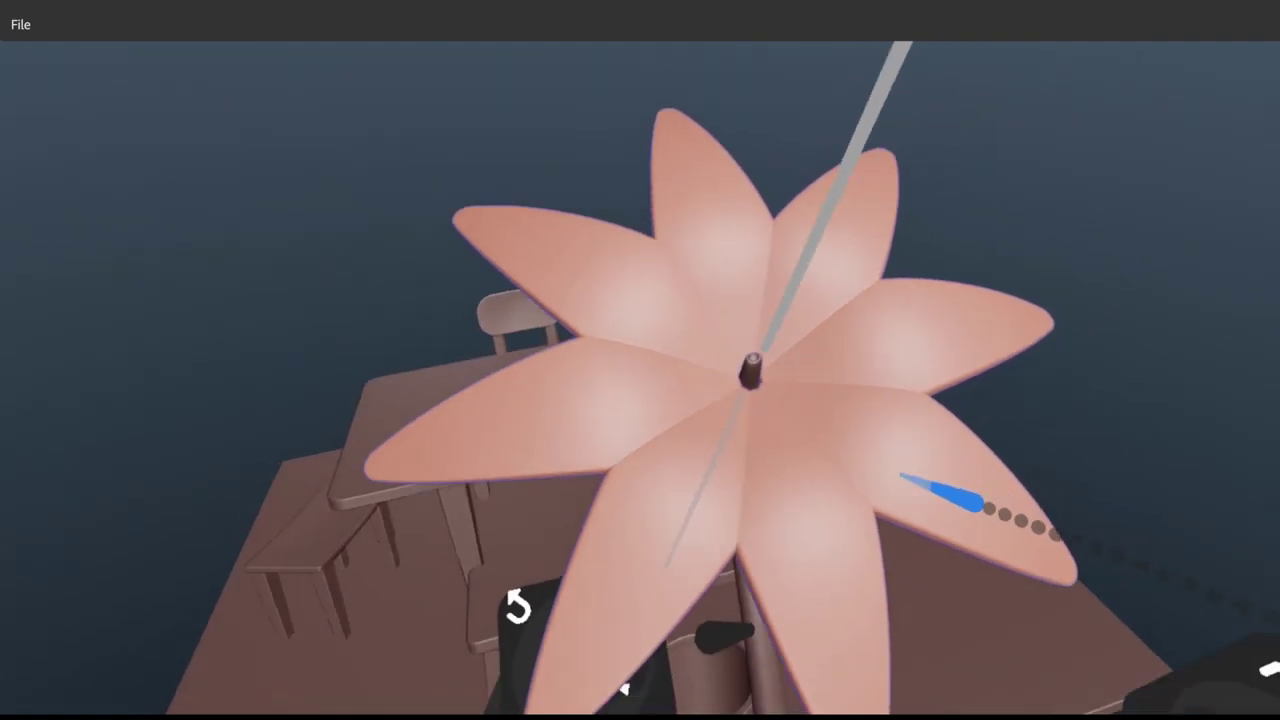
pyautogui.click(902, 475)
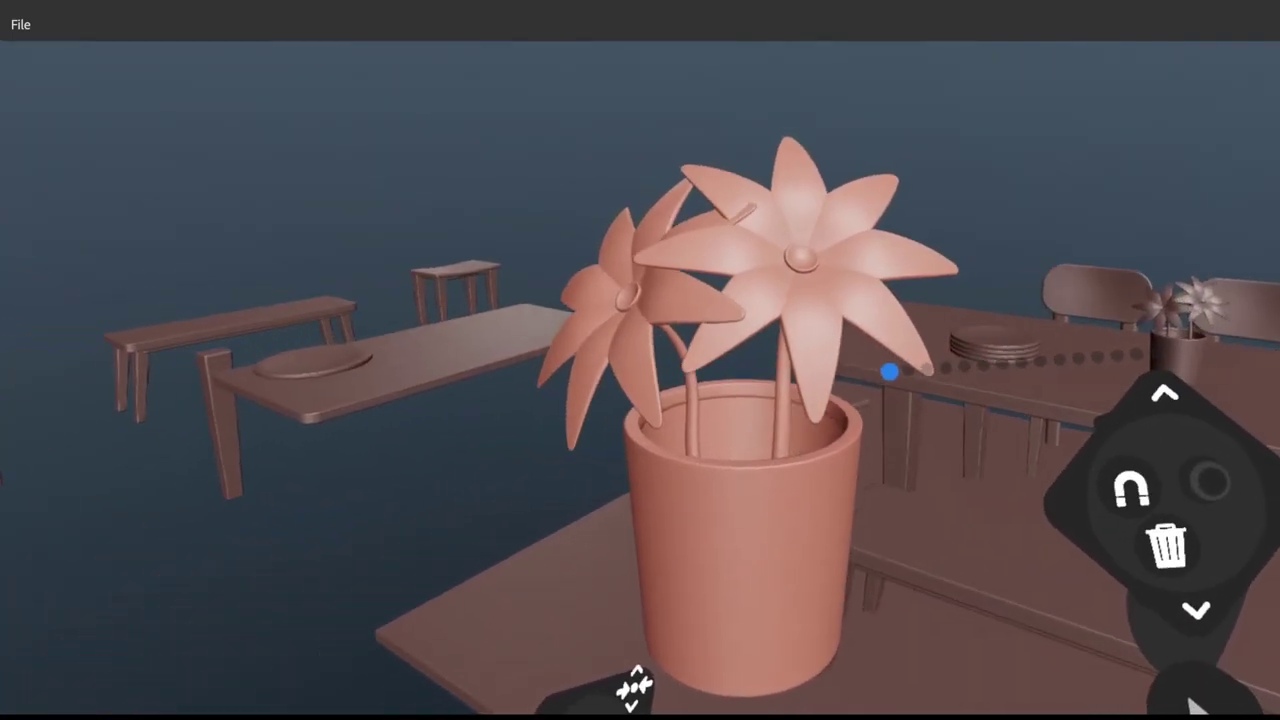
# Step: Scope into a petal of the potted flower and switch from the Erase tool to the Warp tool for reshaping it
pyautogui.click(757, 385)
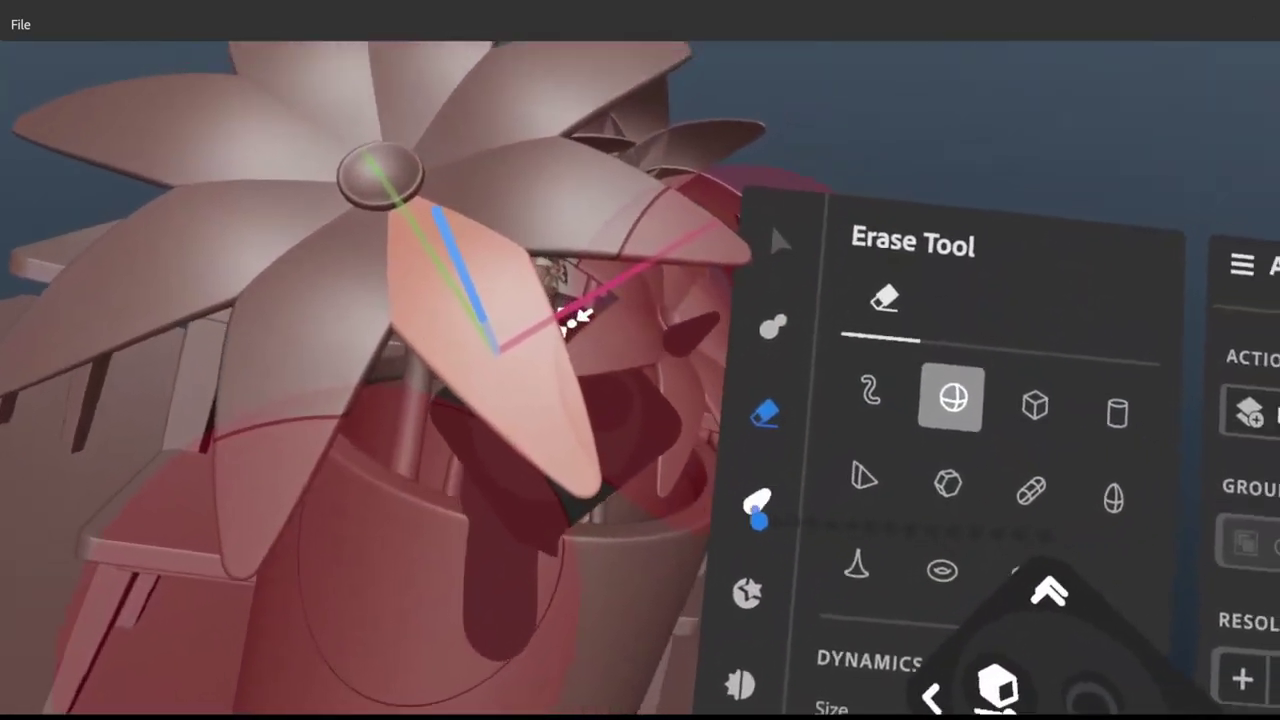
pyautogui.click(783, 533)
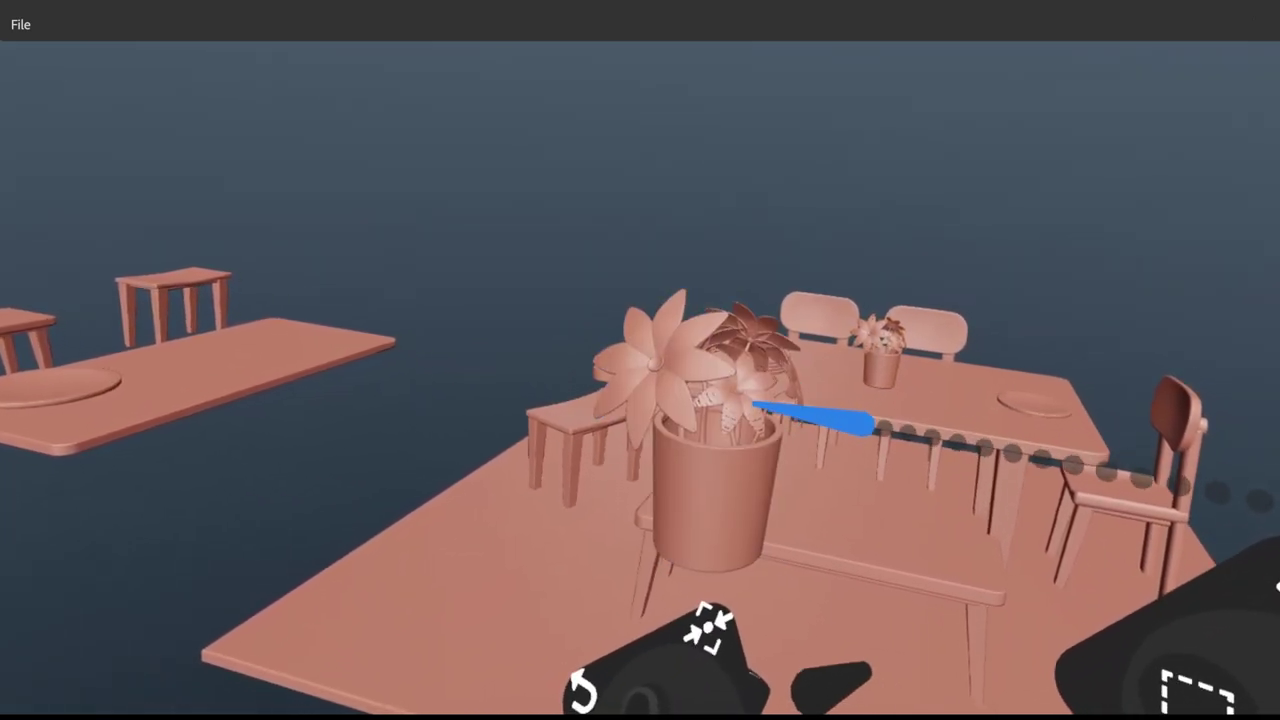
# Step: Select the small flower and place it with its stem inside the large pot beside the other flowers
pyautogui.click(770, 390)
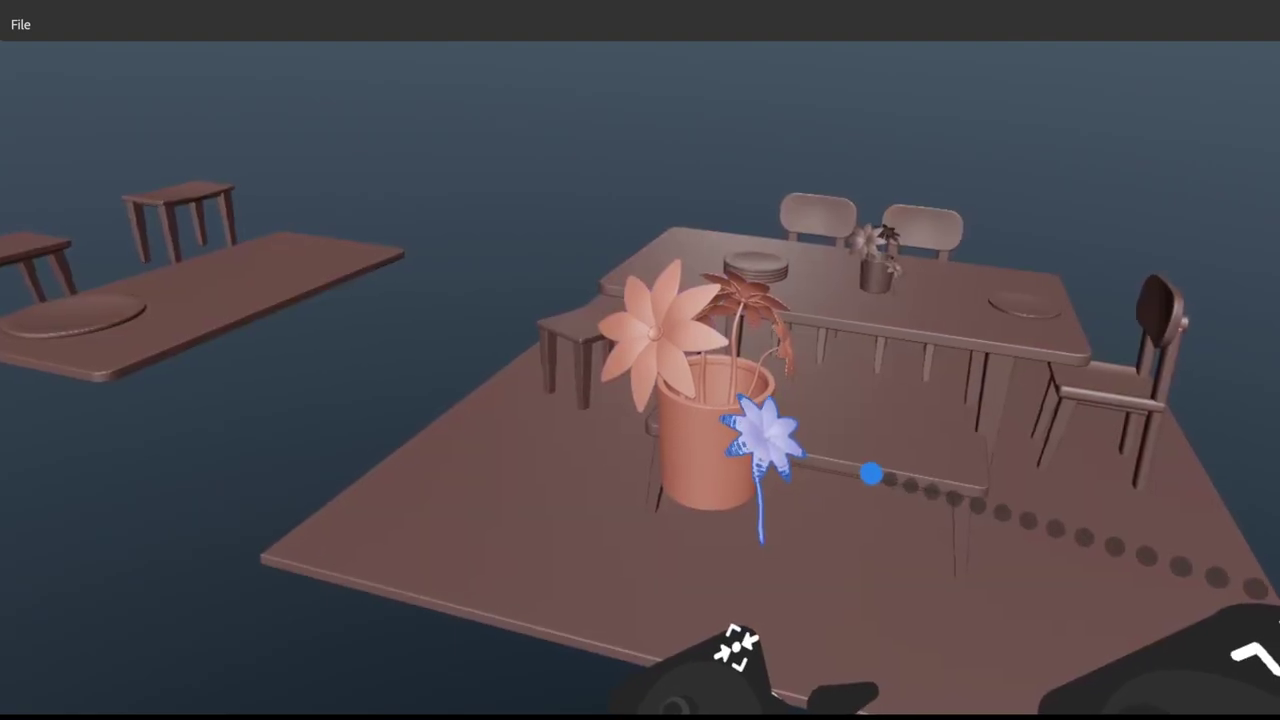
pyautogui.moveTo(871, 473); pyautogui.dragTo(882, 409)
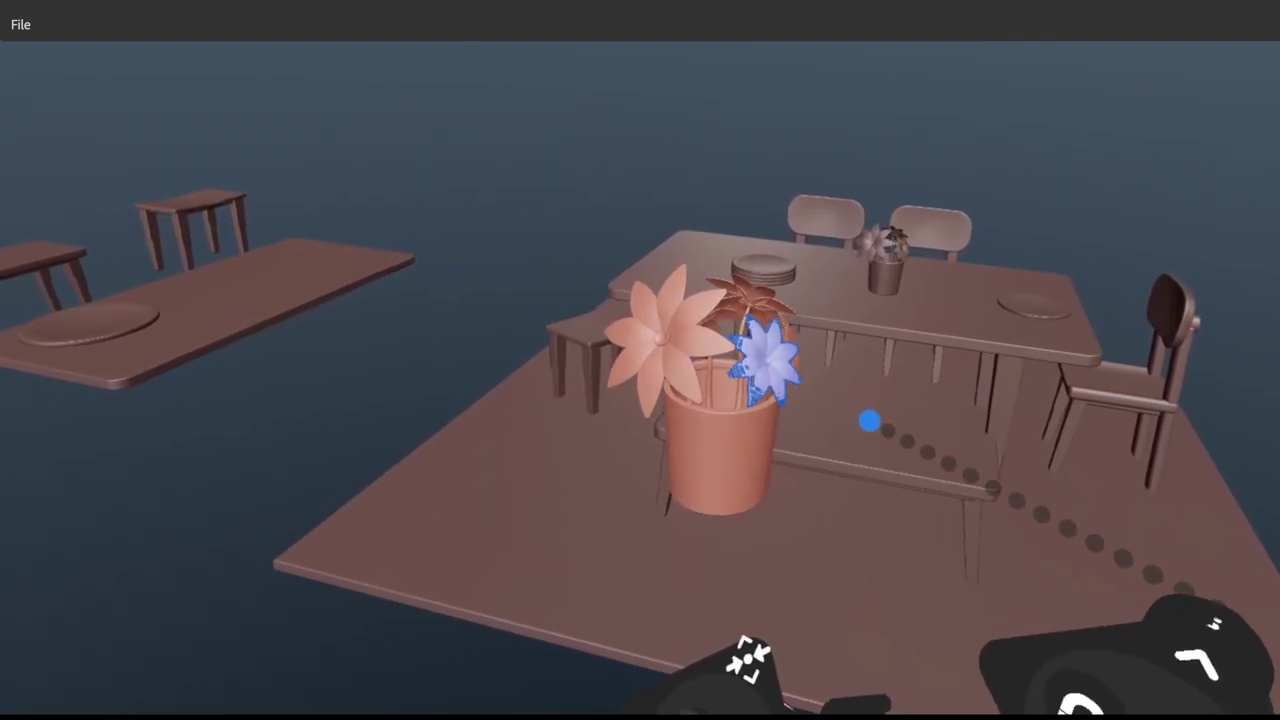